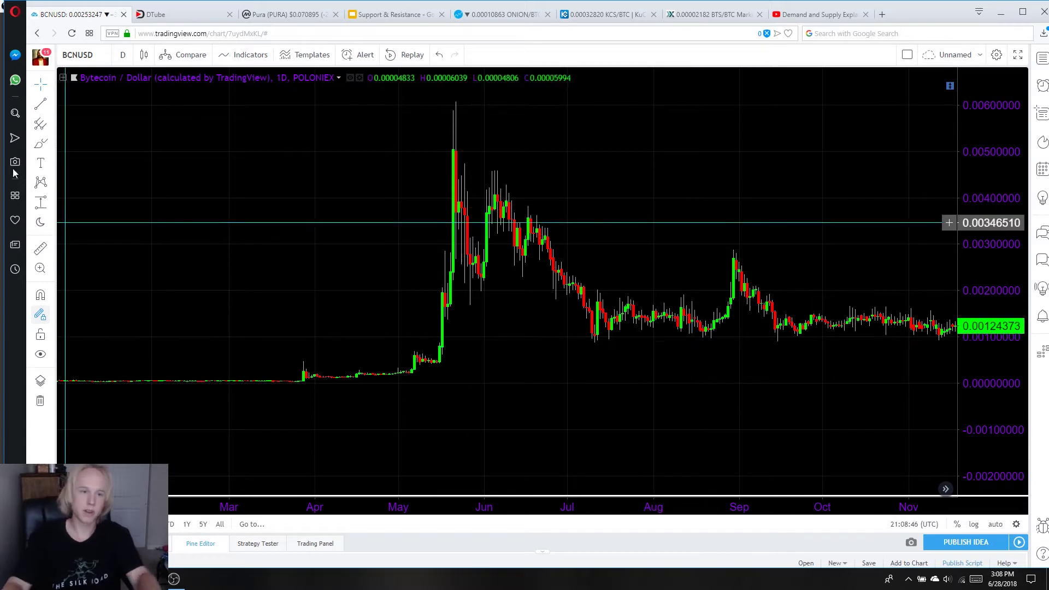
Discard a trial line at the May peak and anchor a yellow support line near 0.00092 in early May.
{"action": "left_click", "coordinate": [40, 105]}
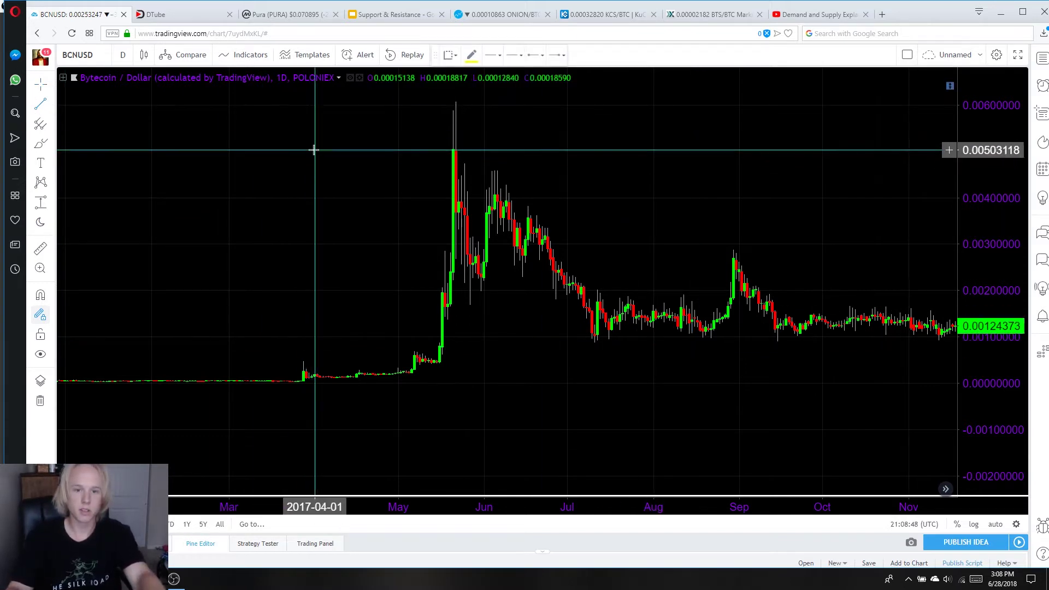
{"action": "left_click", "coordinate": [314, 148]}
{"action": "left_click", "coordinate": [944, 226]}
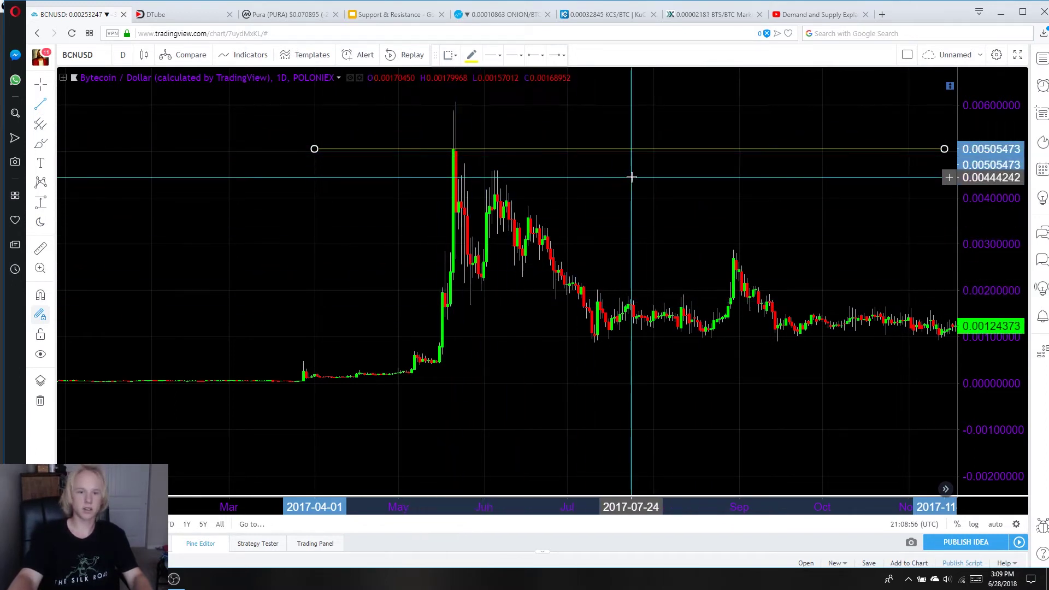
{"action": "left_click", "coordinate": [635, 153]}
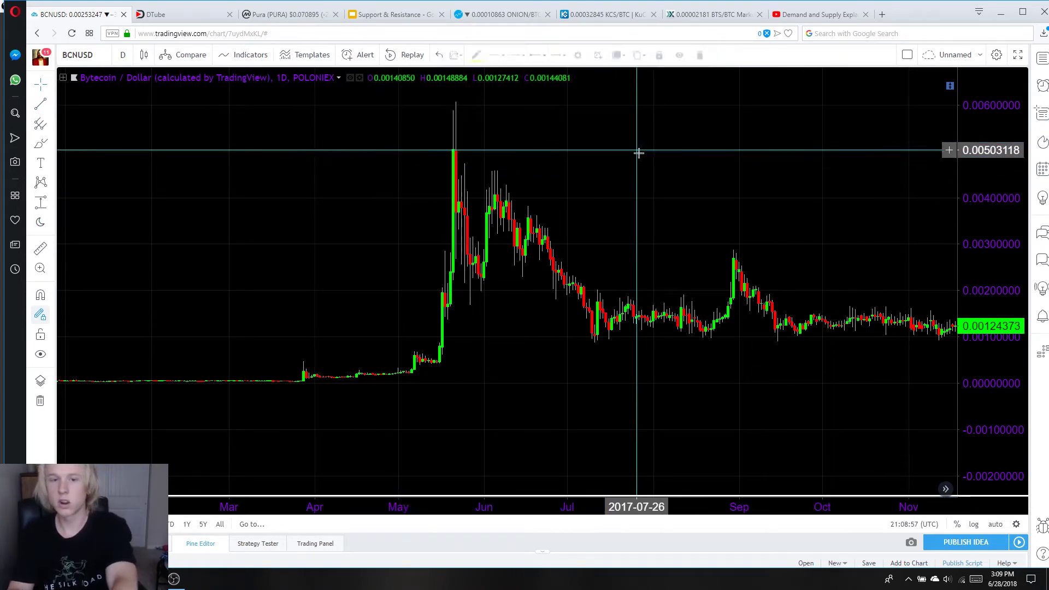
{"action": "key", "text": "Delete"}
{"action": "left_click", "coordinate": [40, 107]}
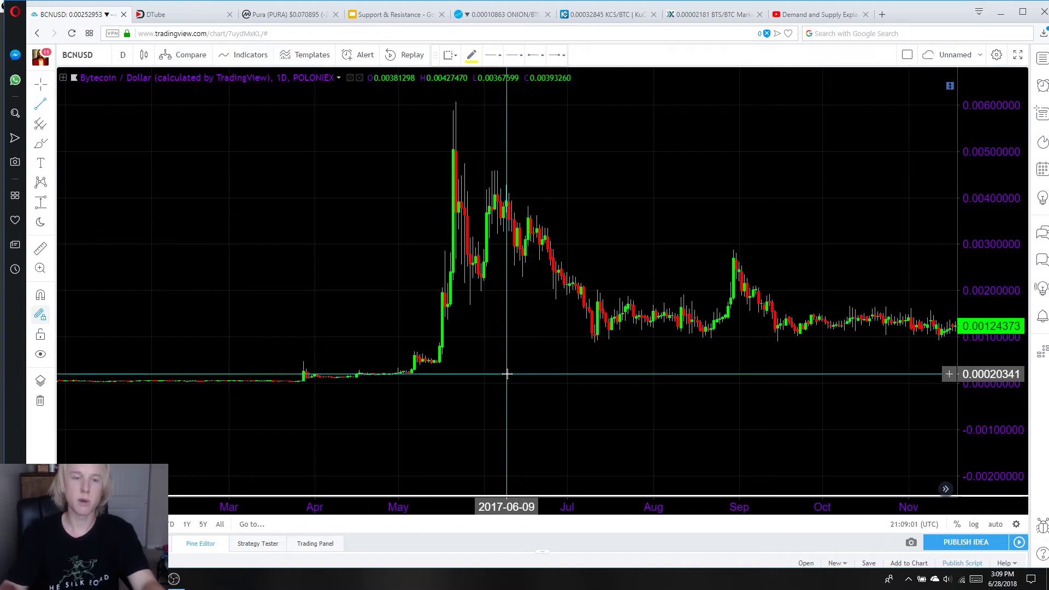
{"action": "left_click", "coordinate": [412, 340]}
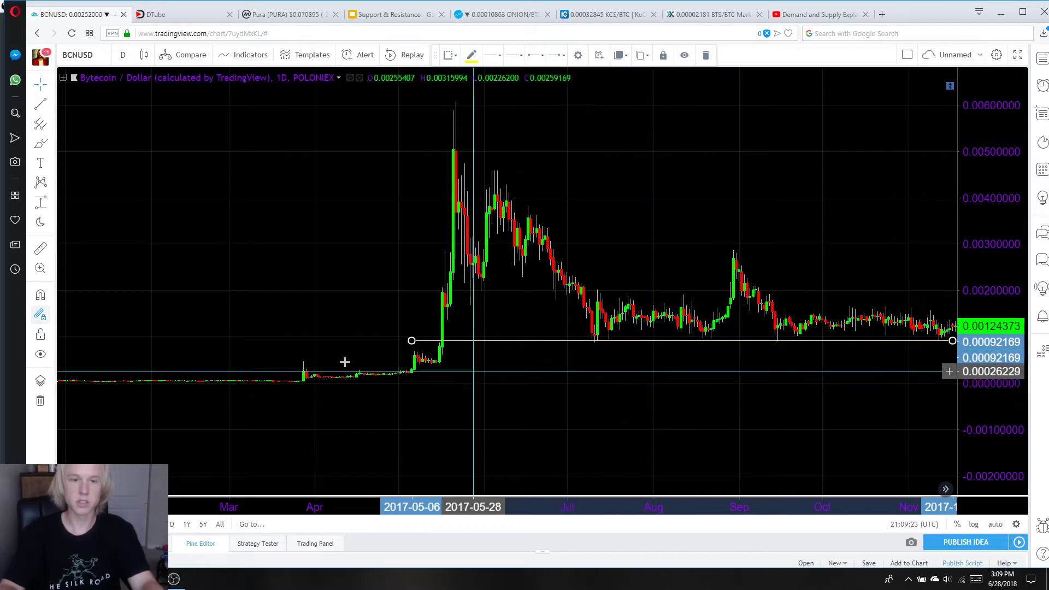
Circle the July, August, September and November lows on the support line in red.
{"action": "left_click", "coordinate": [41, 144]}
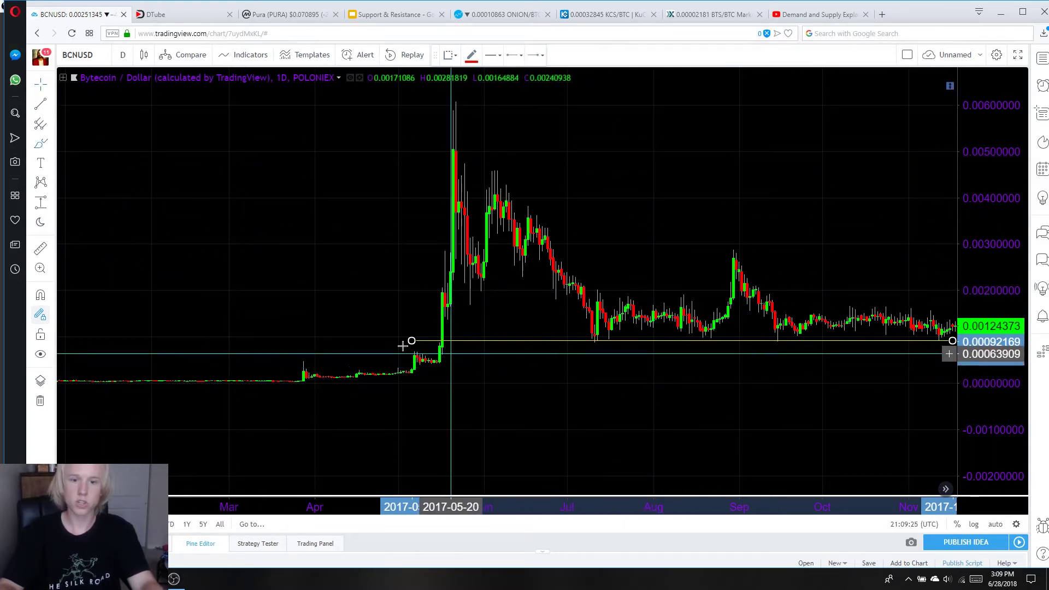
{"action": "mouse_move", "coordinate": [596, 330]}
{"action": "left_mouse_down"}
{"action": "mouse_move", "coordinate": [585, 339]}
{"action": "mouse_move", "coordinate": [610, 345]}
{"action": "mouse_move", "coordinate": [612, 333]}
{"action": "left_mouse_up"}
{"action": "mouse_move", "coordinate": [714, 334]}
{"action": "left_mouse_down"}
{"action": "mouse_move", "coordinate": [702, 344]}
{"action": "mouse_move", "coordinate": [713, 335]}
{"action": "left_mouse_up"}
{"action": "mouse_move", "coordinate": [779, 334]}
{"action": "left_mouse_down"}
{"action": "mouse_move", "coordinate": [780, 346]}
{"action": "mouse_move", "coordinate": [780, 330]}
{"action": "left_mouse_up"}
{"action": "left_click_drag", "start_coordinate": [948, 342], "coordinate": [945, 343]}
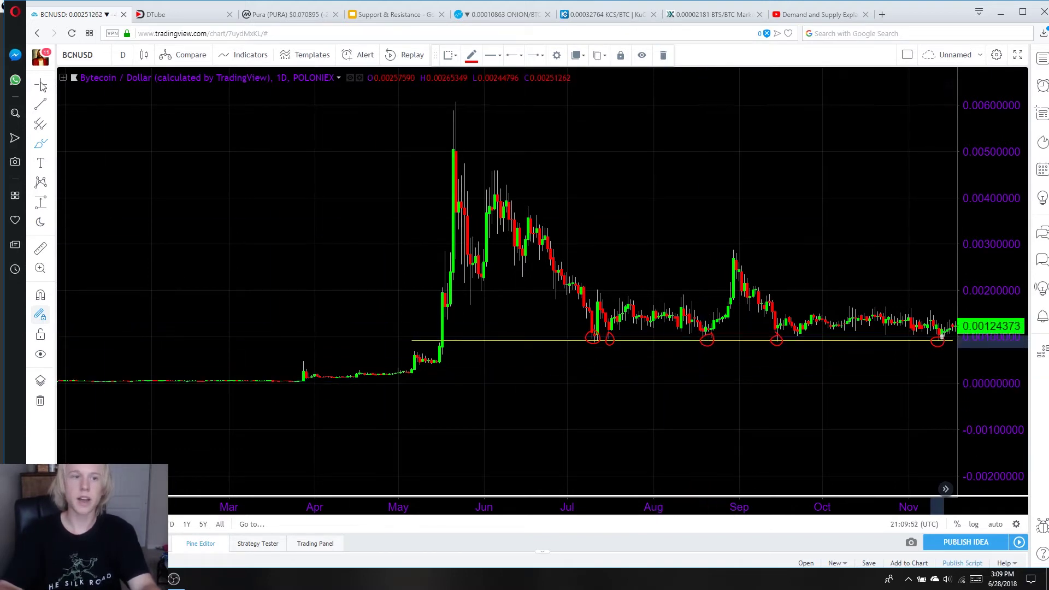
Draw a yellow resistance line at 0.00189902 from mid-May to the chart's right edge.
{"action": "left_click", "coordinate": [43, 106]}
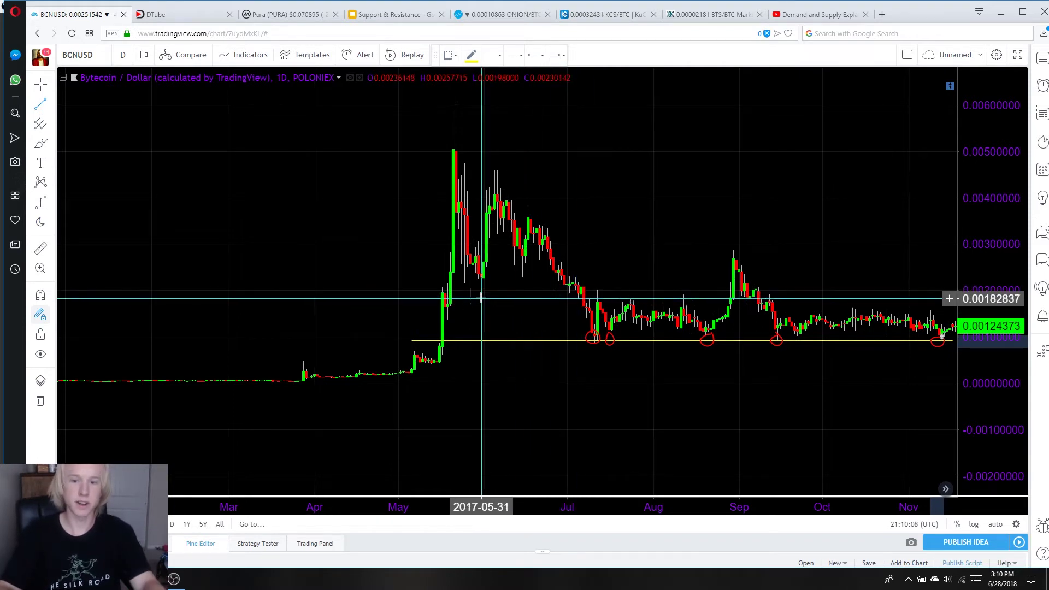
{"action": "left_click", "coordinate": [430, 295]}
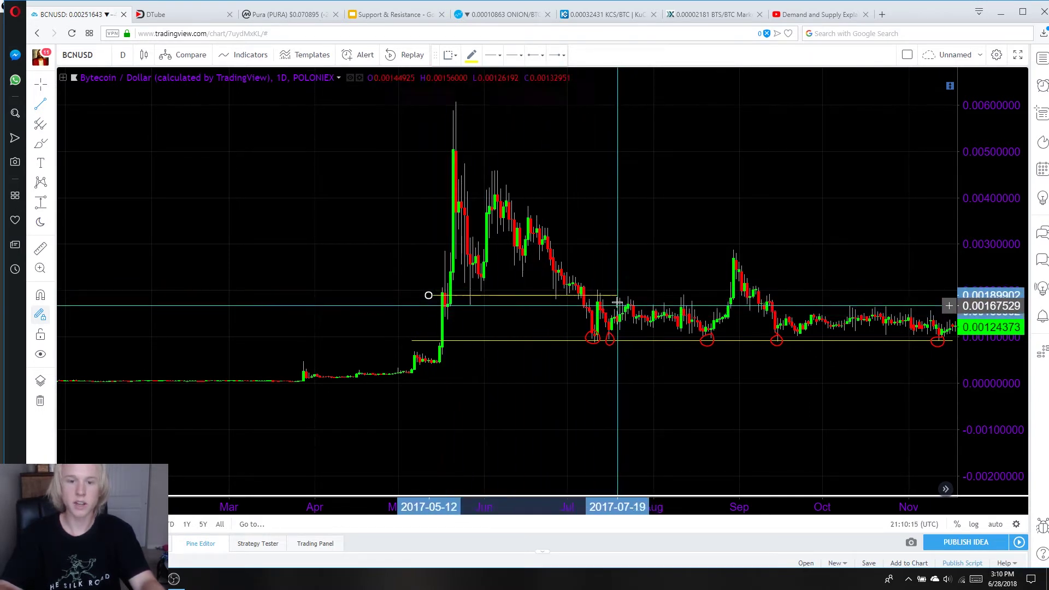
{"action": "left_click", "coordinate": [952, 344]}
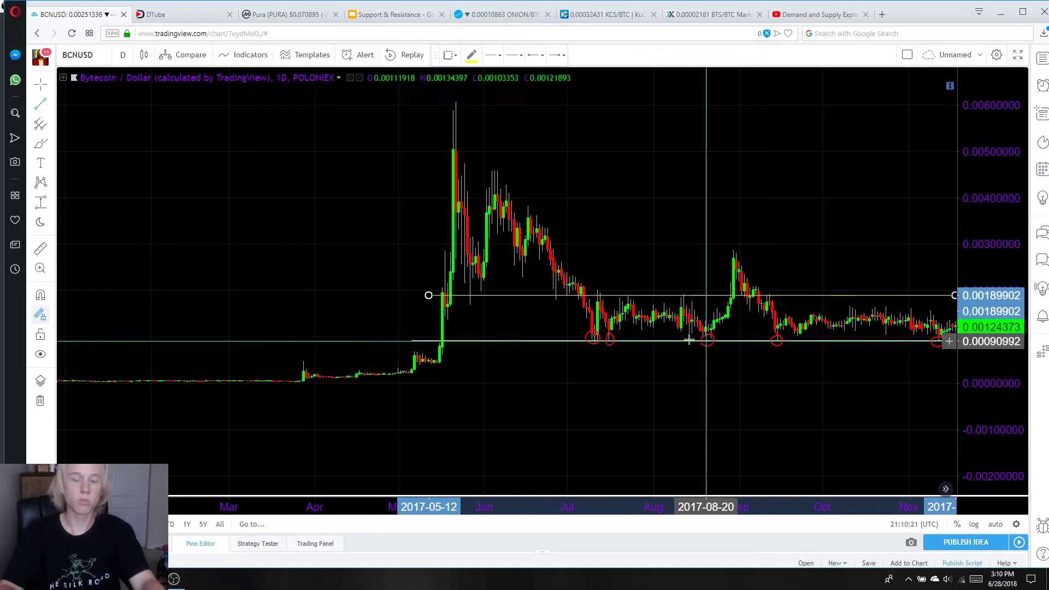
{"action": "left_click", "coordinate": [663, 412]}
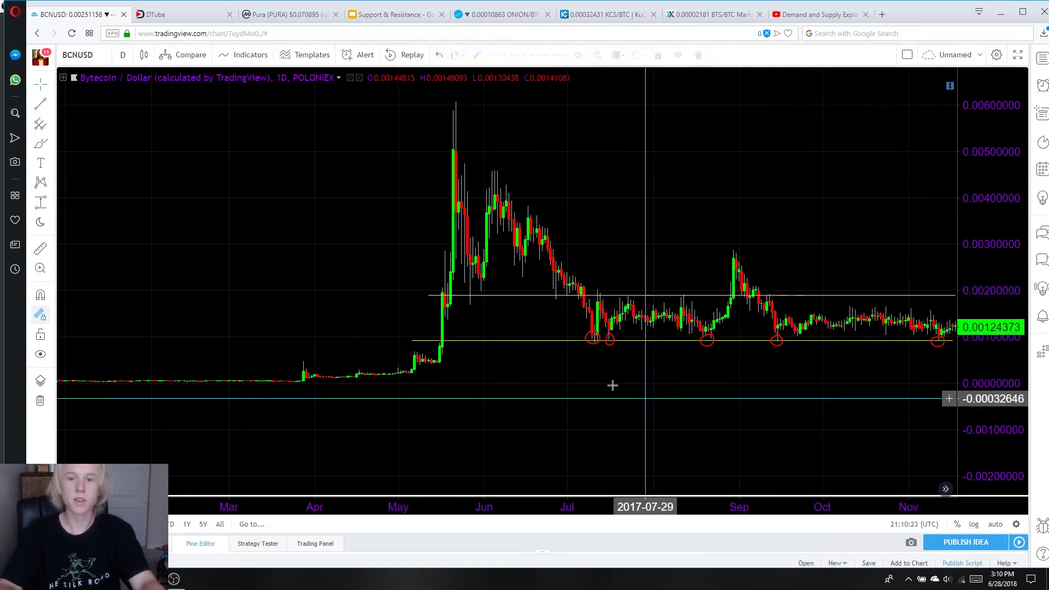
{"action": "left_click", "coordinate": [40, 145]}
Switch the brush to cyan and ring the two July tops and the September peak.
{"action": "left_click", "coordinate": [471, 55]}
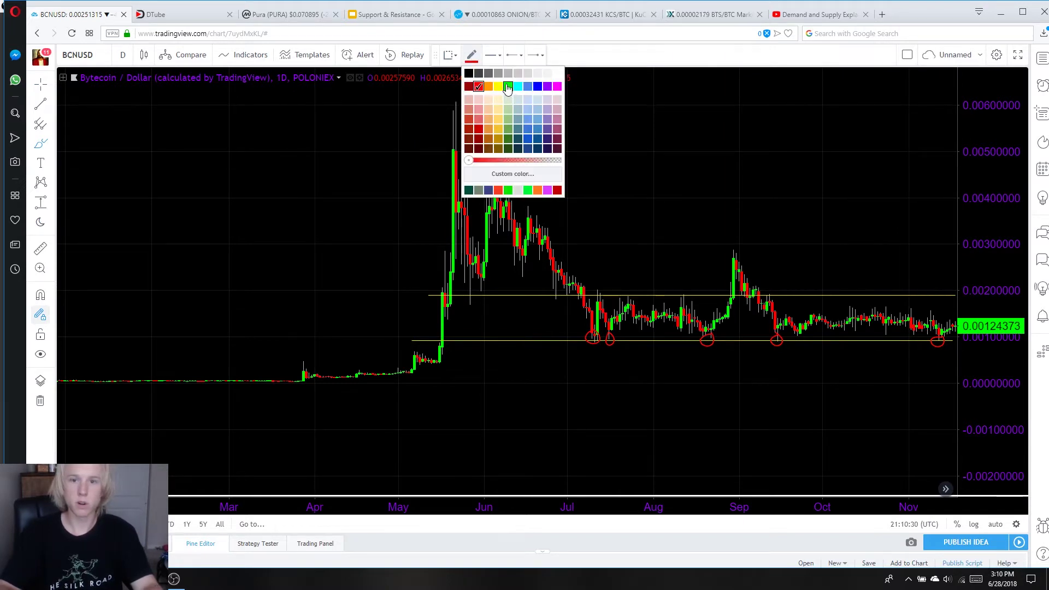
{"action": "left_click", "coordinate": [517, 88]}
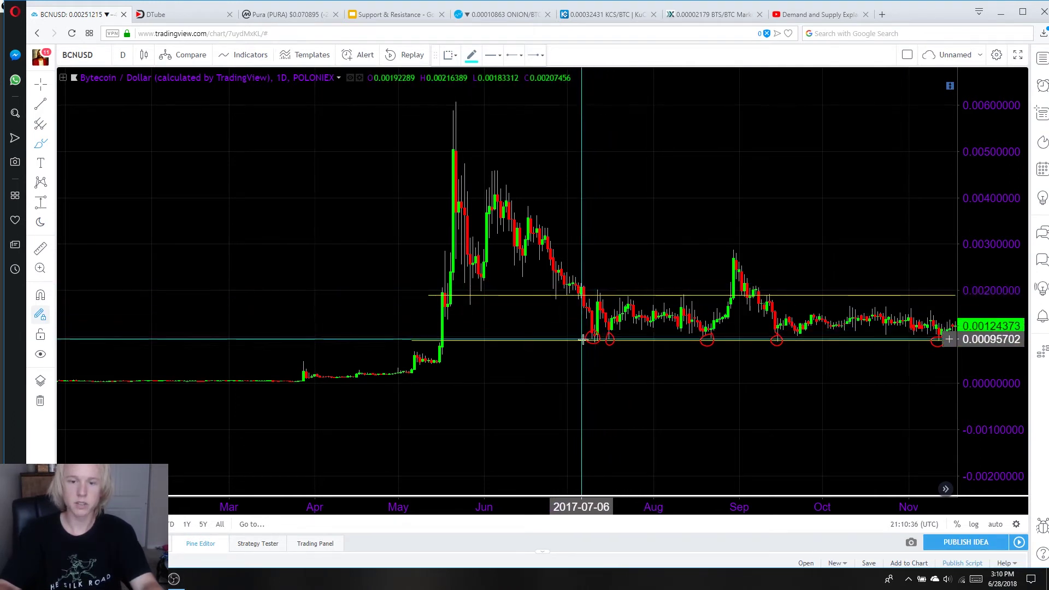
{"action": "left_click", "coordinate": [597, 288]}
{"action": "left_click", "coordinate": [599, 306]}
{"action": "left_click", "coordinate": [596, 287]}
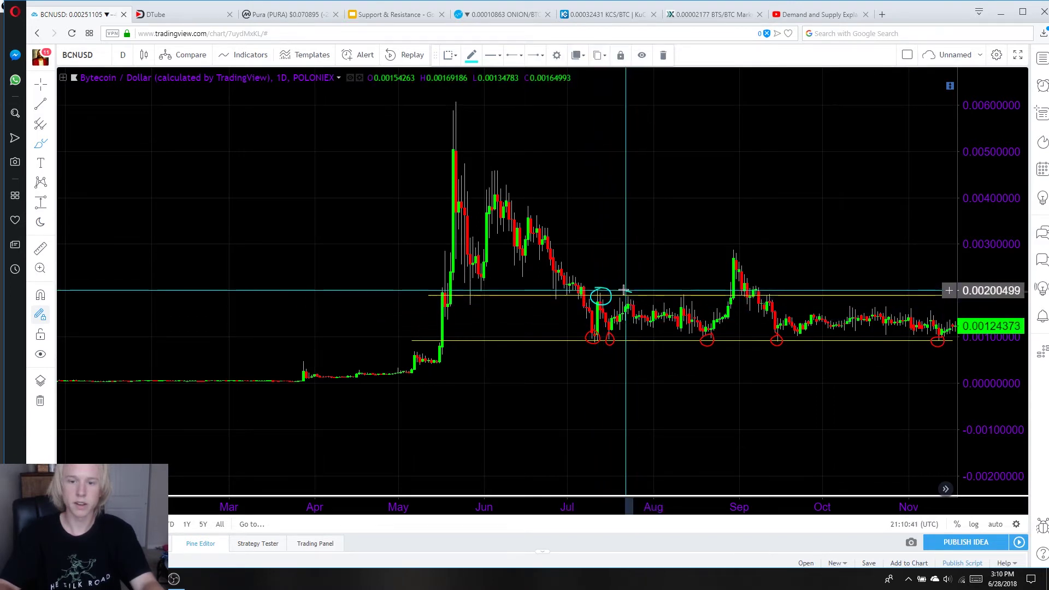
{"action": "left_click", "coordinate": [616, 295]}
{"action": "left_click", "coordinate": [615, 305]}
{"action": "left_click", "coordinate": [631, 292]}
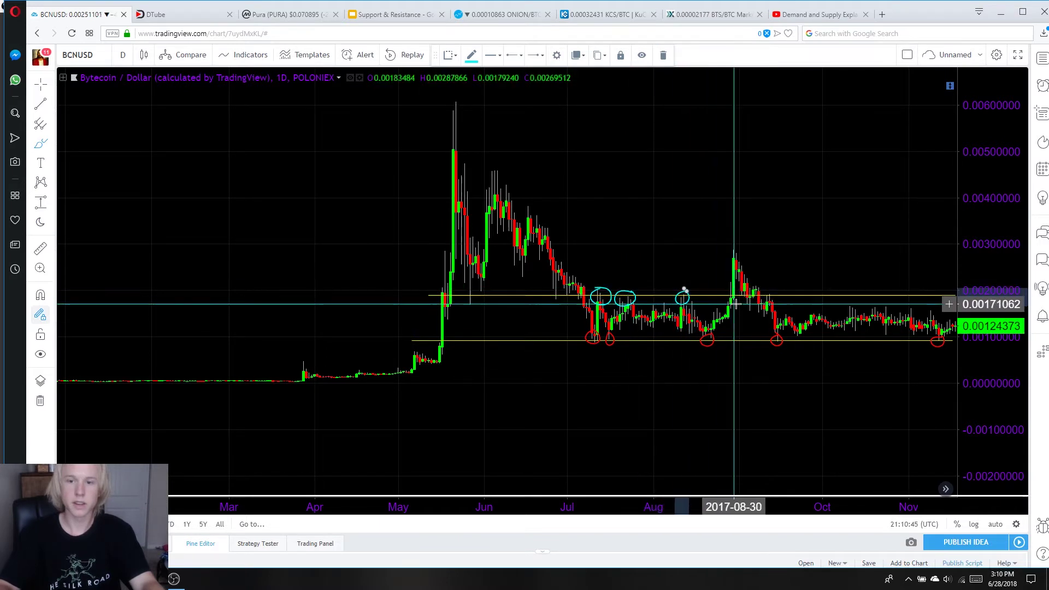
{"action": "left_click", "coordinate": [740, 242]}
{"action": "left_click", "coordinate": [733, 263]}
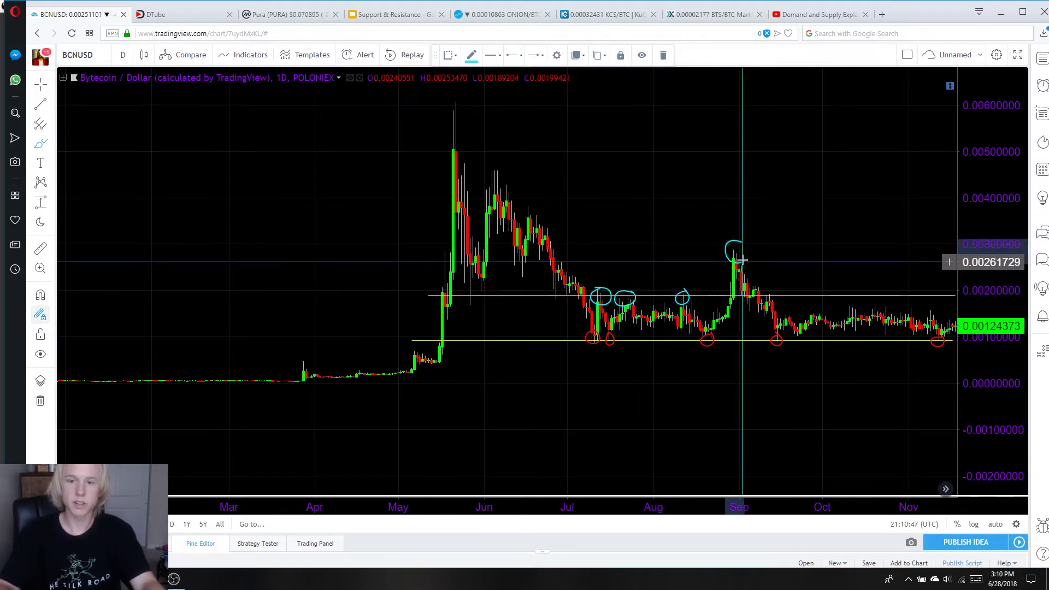
{"action": "left_click", "coordinate": [742, 242]}
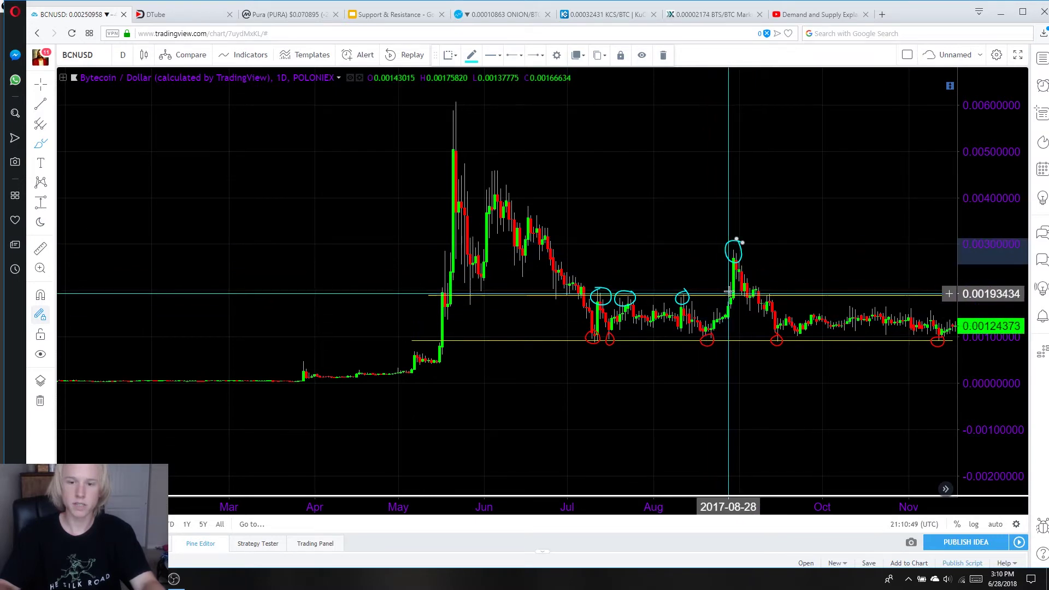
Zoom in on July through September and shift the chart to show later bars.
{"action": "scroll", "coordinate": [718, 312], "scroll_direction": "up", "scroll_amount": 3}
{"action": "left_click", "coordinate": [756, 262]}
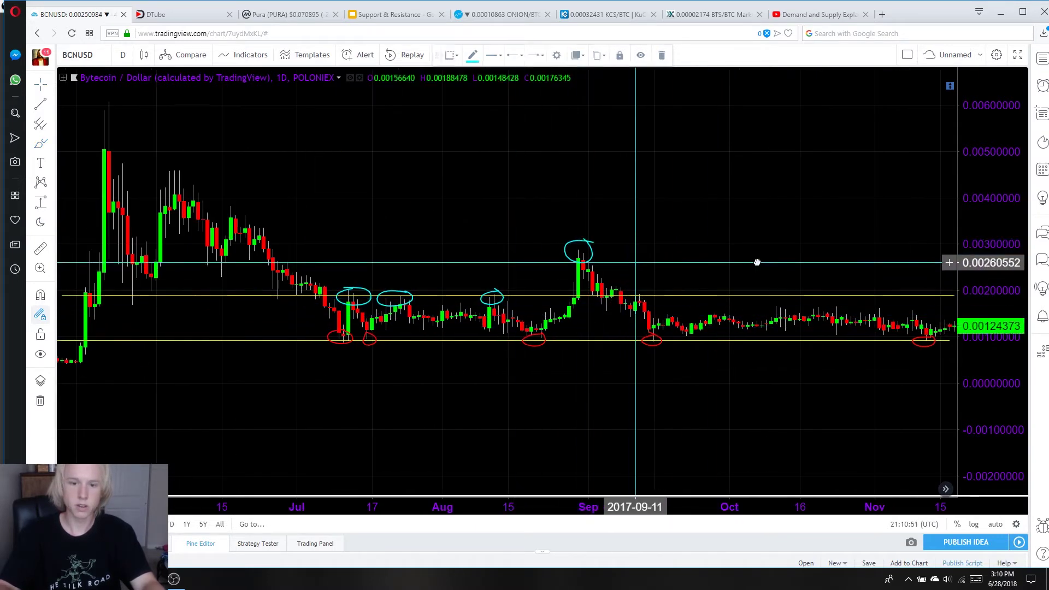
{"action": "scroll", "coordinate": [756, 262], "scroll_direction": "up", "scroll_amount": 3}
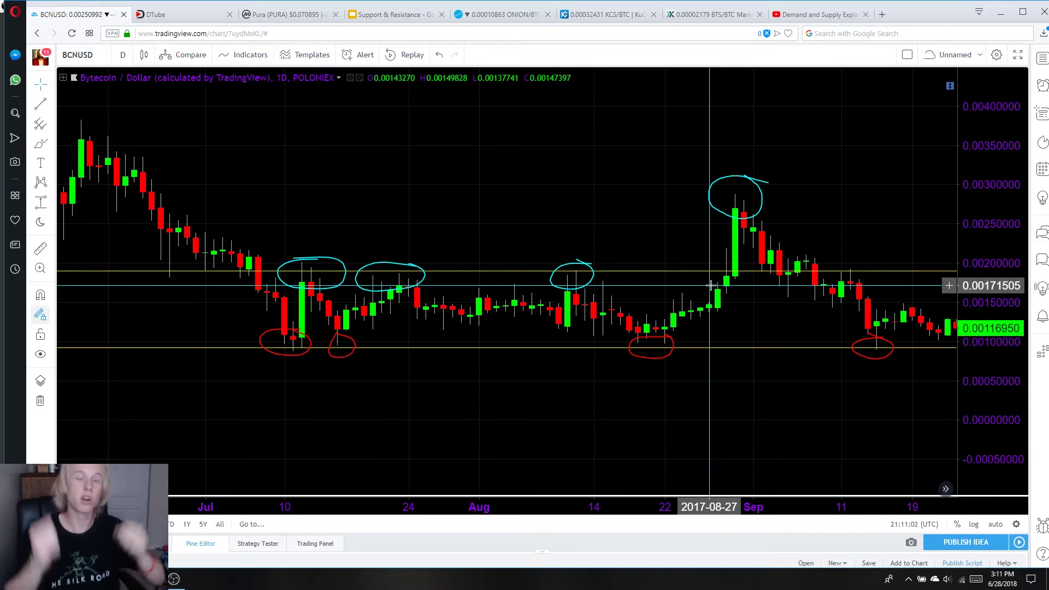
{"action": "scroll", "coordinate": [737, 281], "scroll_direction": "down", "scroll_amount": 5}
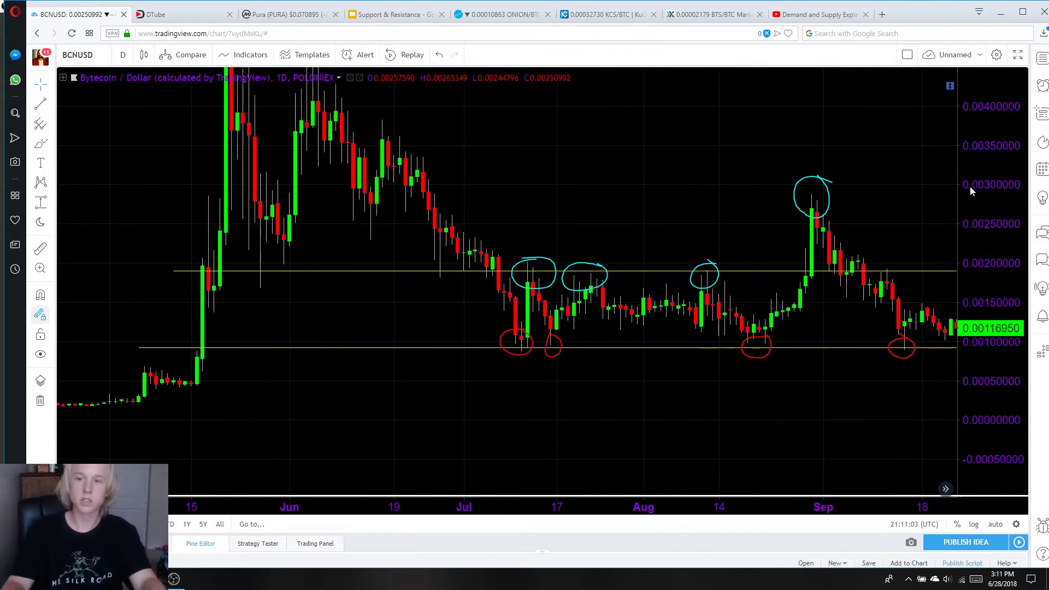
{"action": "scroll", "coordinate": [977, 186], "scroll_direction": "up", "scroll_amount": 4}
{"action": "left_click_drag", "start_coordinate": [978, 184], "coordinate": [831, 185]}
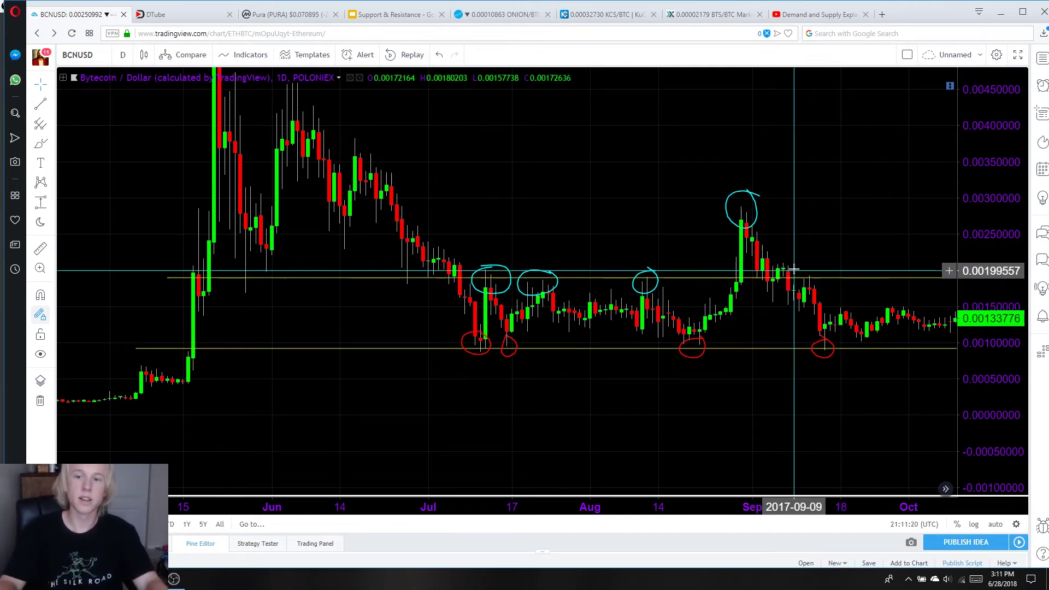
{"action": "scroll", "coordinate": [791, 271], "scroll_direction": "down", "scroll_amount": 2}
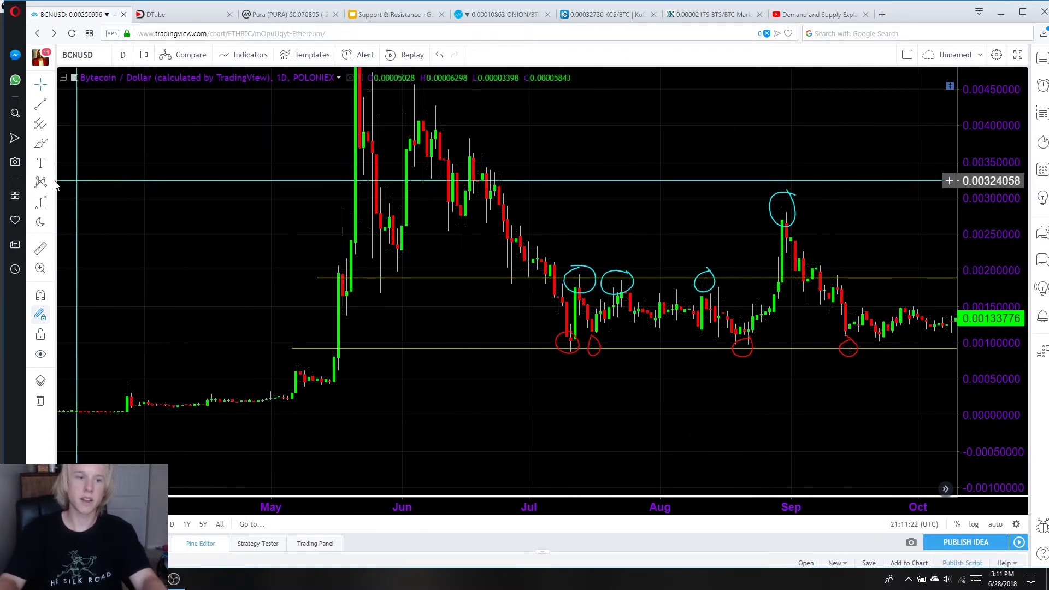
Circle the mid-September top in cyan, then pan and compress the chart through November.
{"action": "left_click", "coordinate": [40, 143]}
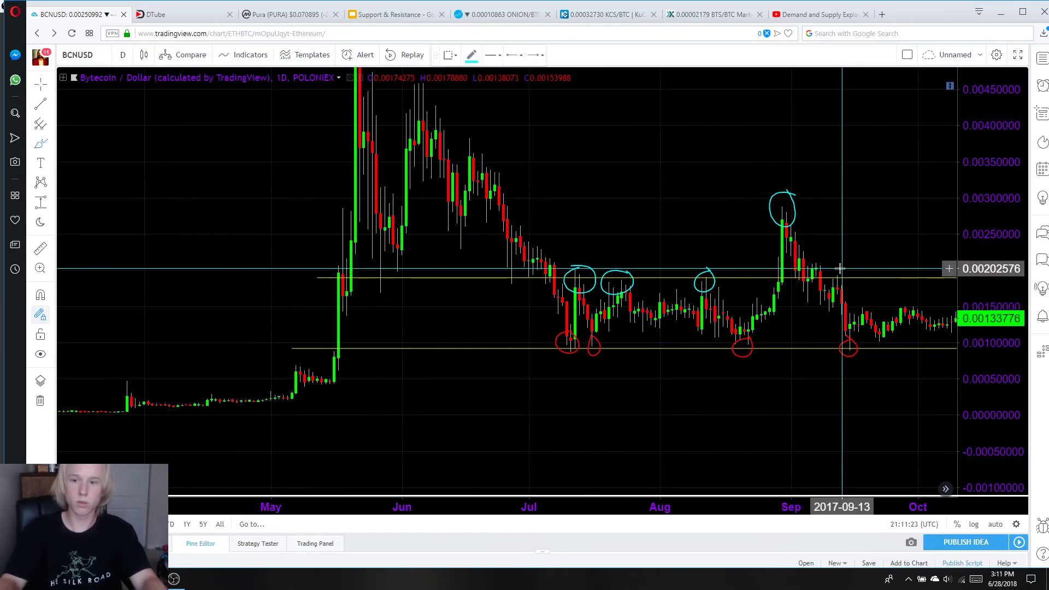
{"action": "mouse_move", "coordinate": [838, 269]}
{"action": "left_mouse_down"}
{"action": "mouse_move", "coordinate": [825, 283]}
{"action": "mouse_move", "coordinate": [839, 285]}
{"action": "mouse_move", "coordinate": [837, 267]}
{"action": "left_mouse_up"}
{"action": "left_click_drag", "start_coordinate": [851, 223], "coordinate": [707, 241]}
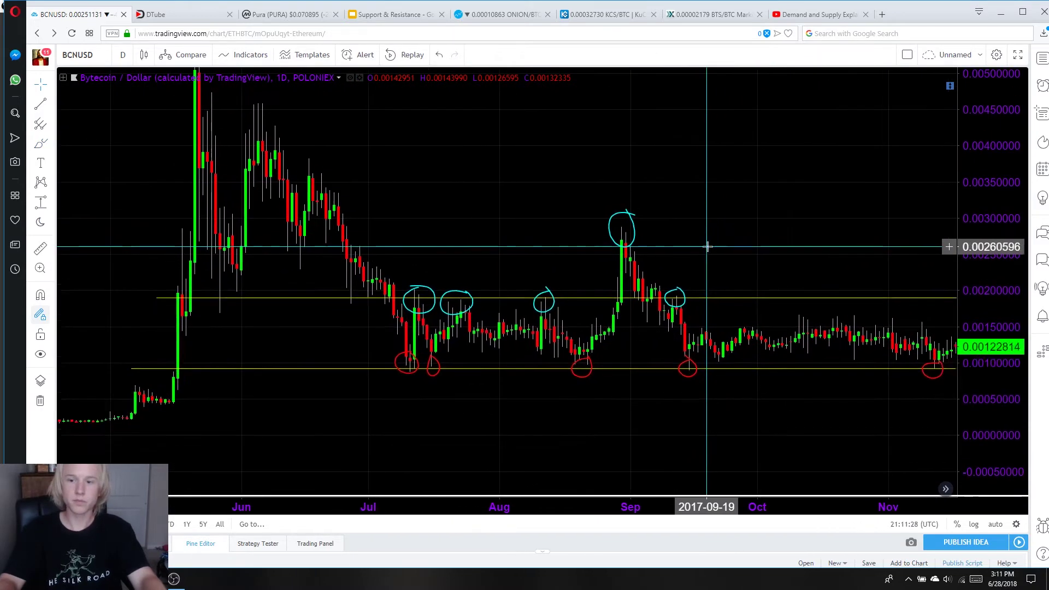
{"action": "left_click_drag", "start_coordinate": [1001, 130], "coordinate": [989, 251]}
{"action": "scroll", "coordinate": [895, 241], "scroll_direction": "down", "scroll_amount": 2}
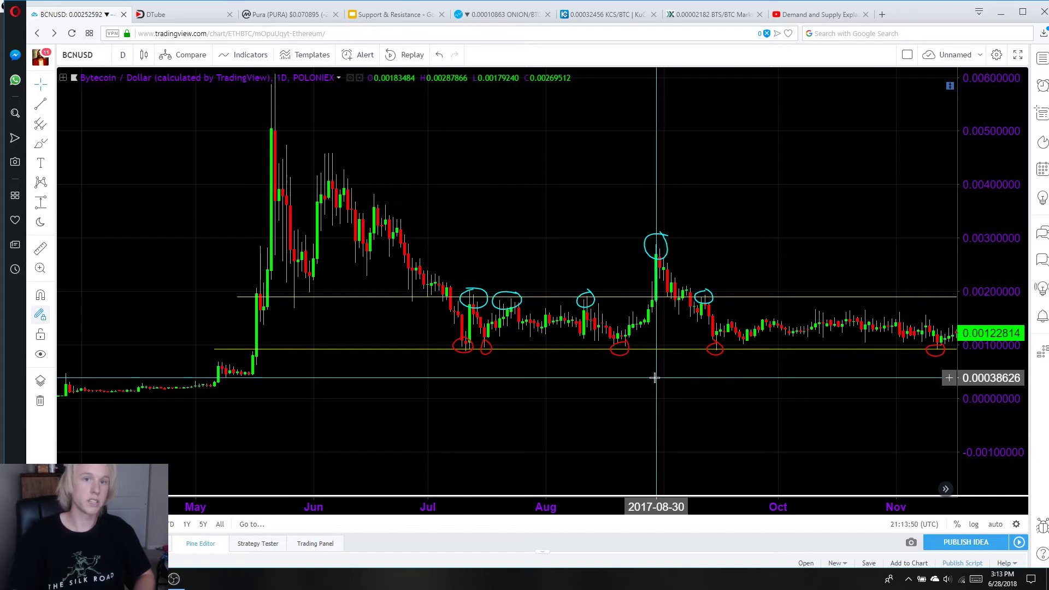
Place a yellow level at 0.00458299, cancelling a stray slanted line at the May peak.
{"action": "left_click_drag", "start_coordinate": [622, 371], "coordinate": [602, 363]}
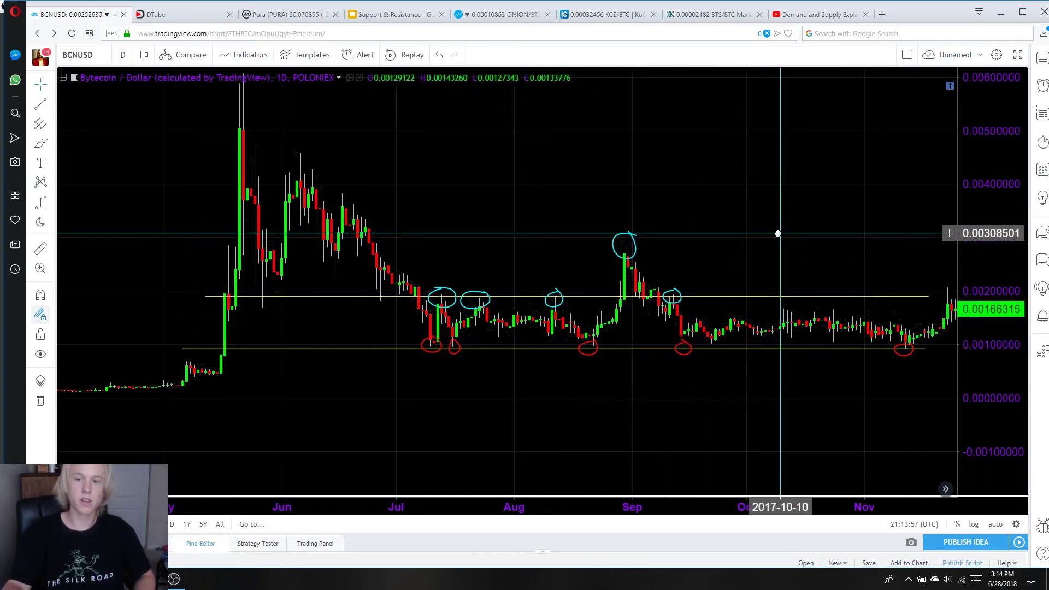
{"action": "left_click_drag", "start_coordinate": [779, 233], "coordinate": [825, 244]}
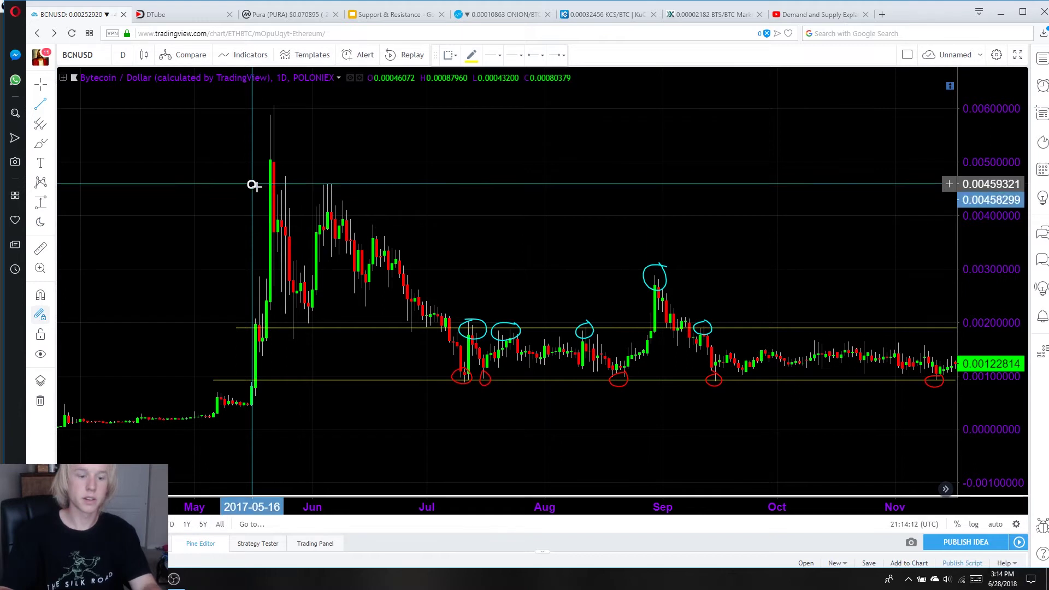
{"action": "left_click", "coordinate": [951, 296]}
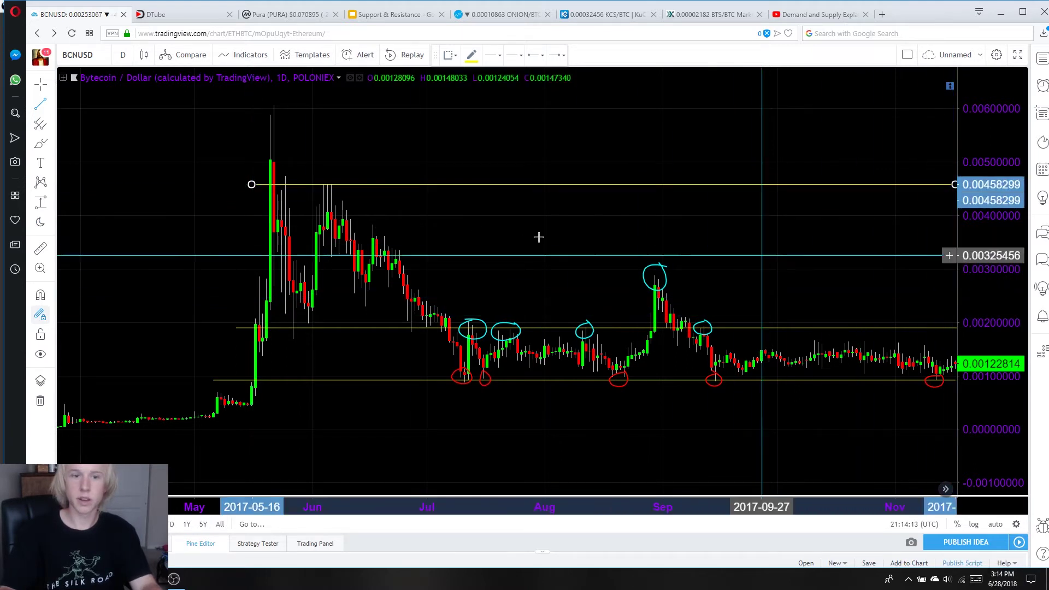
{"action": "left_click", "coordinate": [213, 159]}
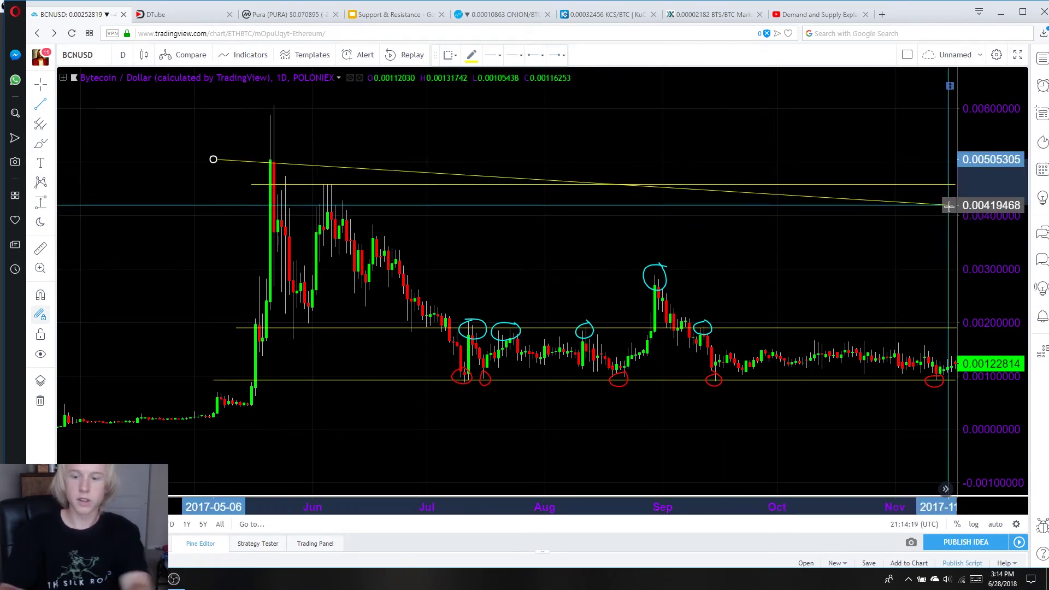
{"action": "key", "text": "Escape"}
{"action": "left_click", "coordinate": [40, 104]}
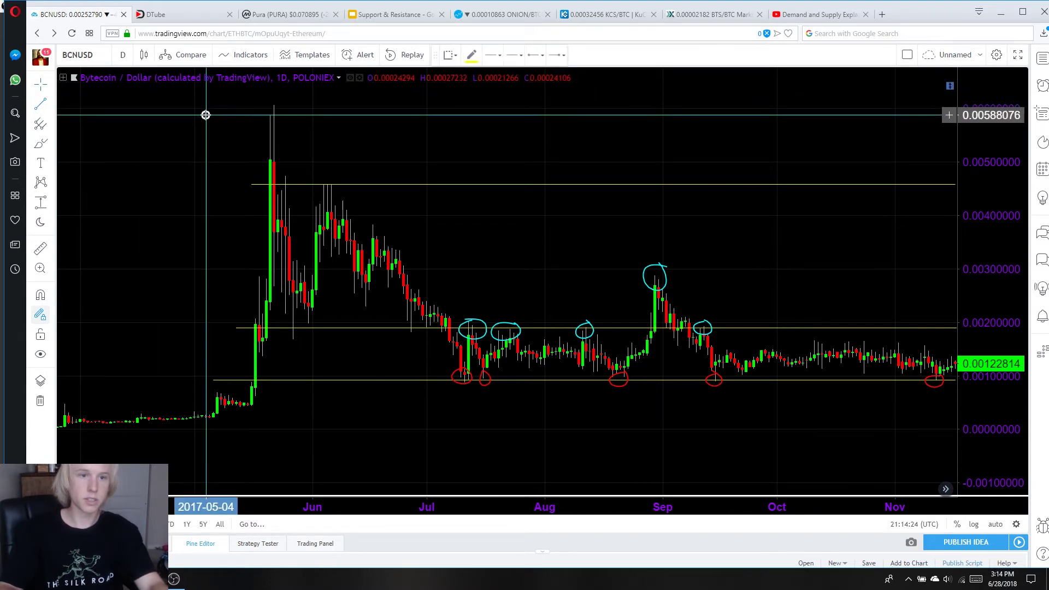
Add yellow horizontal levels at 0.00588076, 0.00363265 and 0.00269253.
{"action": "left_click", "coordinate": [223, 115]}
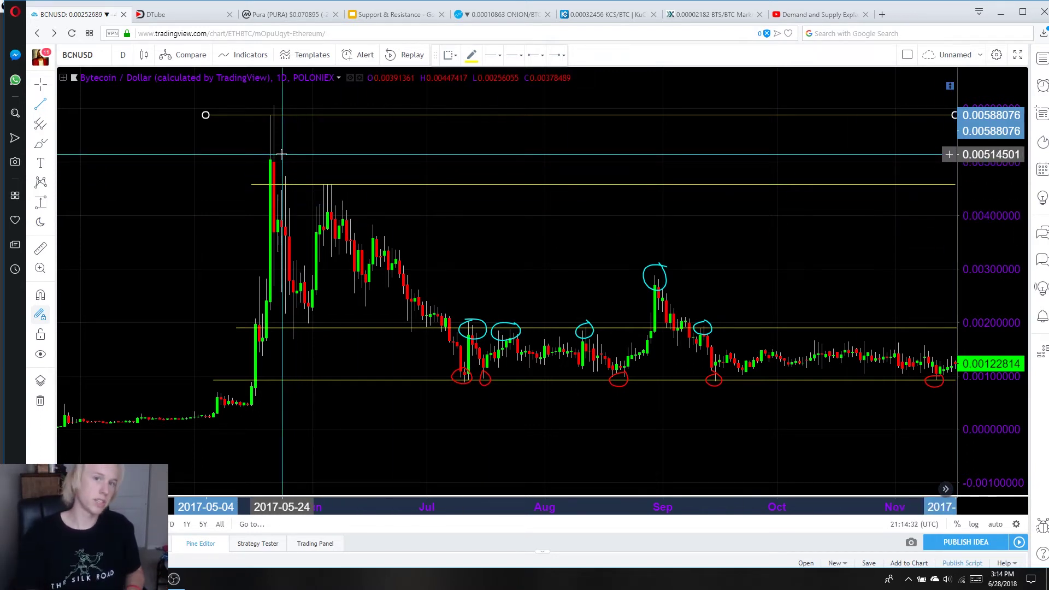
{"action": "left_click", "coordinate": [276, 116]}
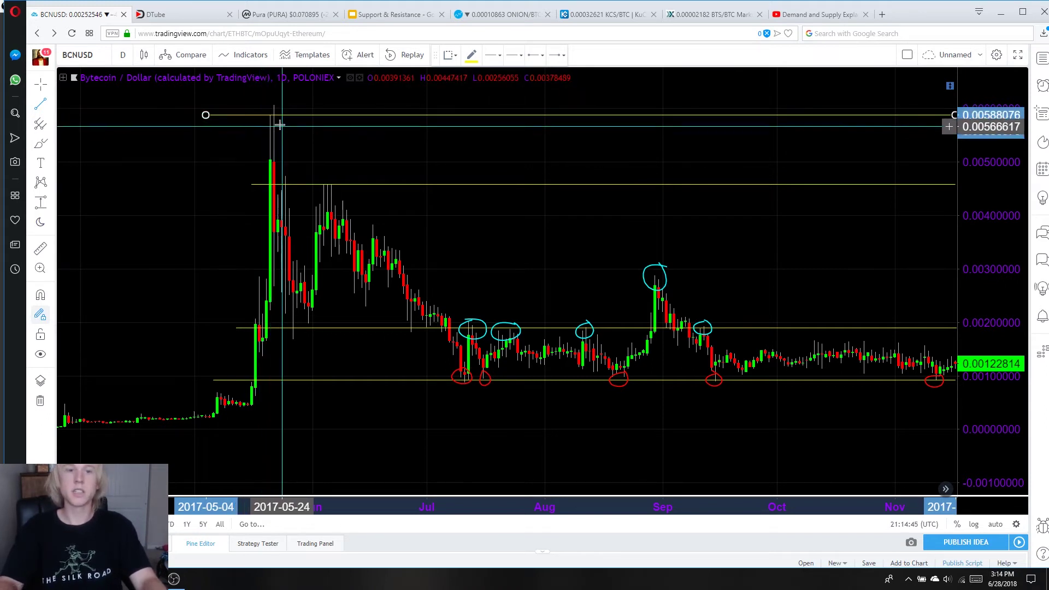
{"action": "left_click", "coordinate": [260, 235]}
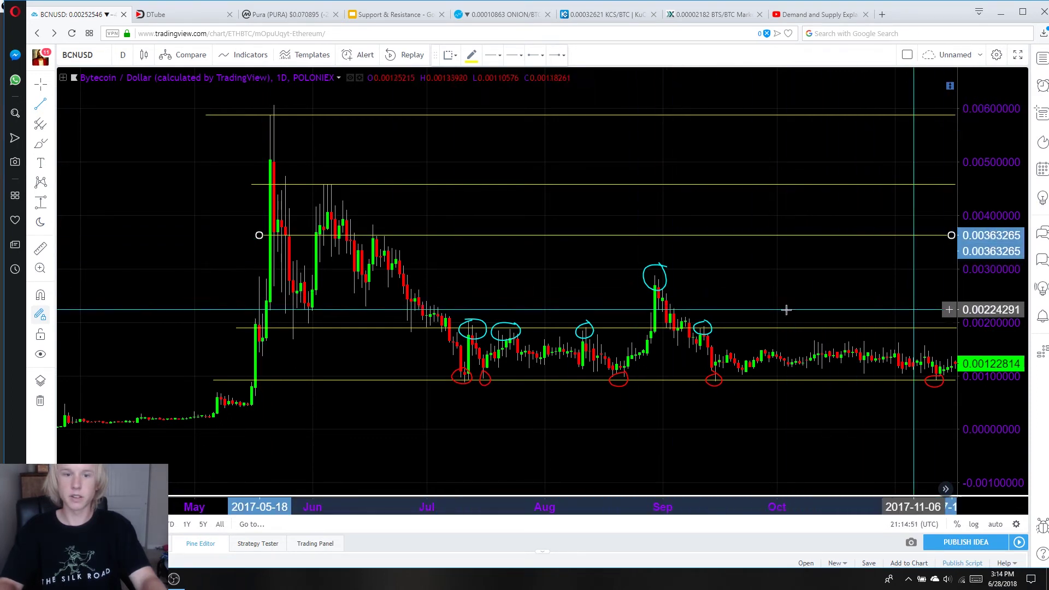
{"action": "left_click", "coordinate": [222, 285]}
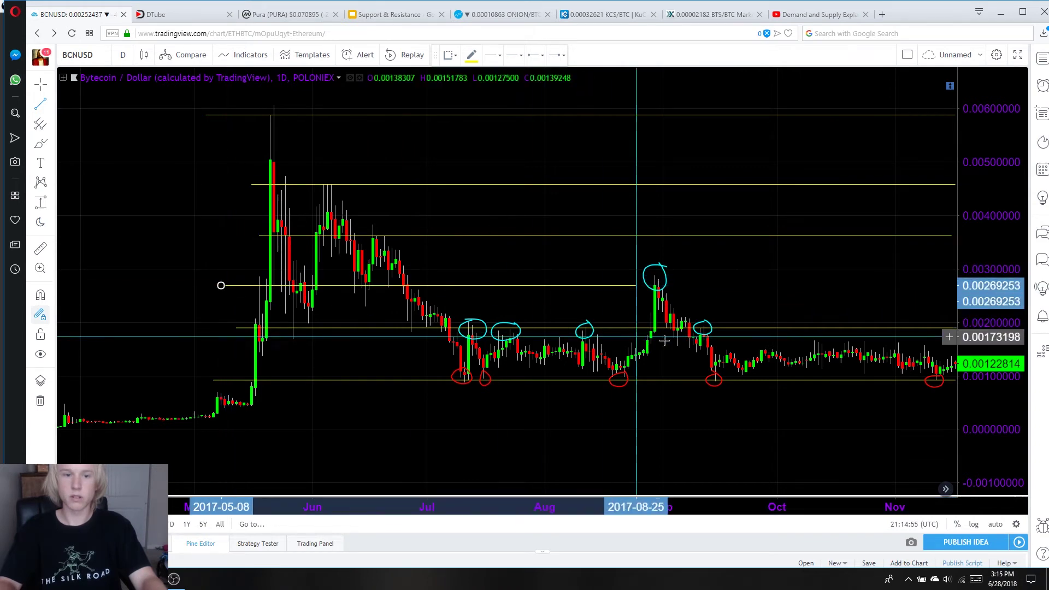
{"action": "left_click", "coordinate": [951, 345]}
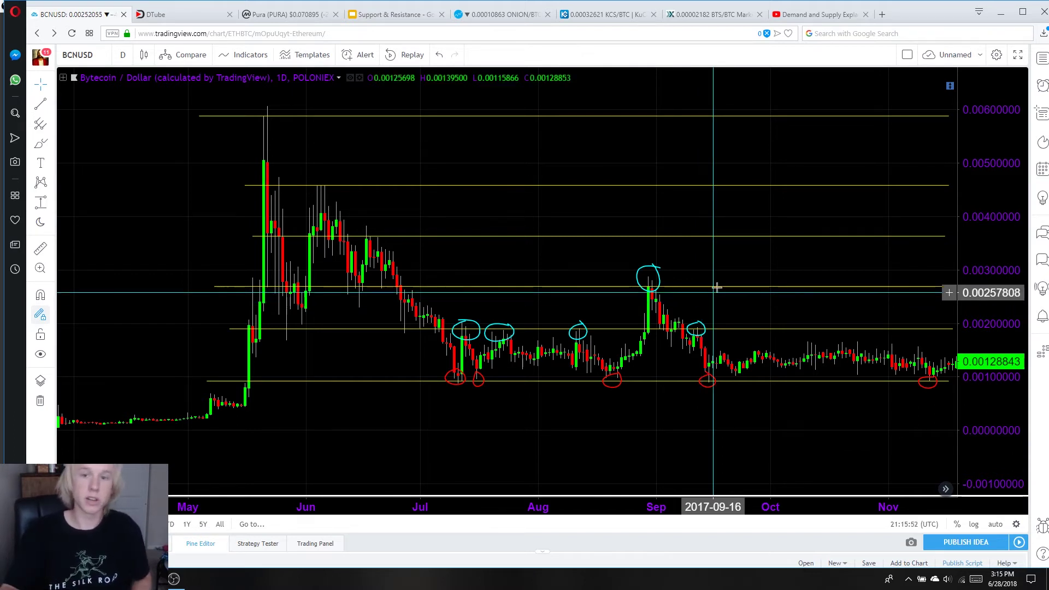
Bring late-2017 and 2018 into view, compress the price scale, and extend the top yellow line right.
{"action": "left_click_drag", "start_coordinate": [767, 256], "coordinate": [764, 258]}
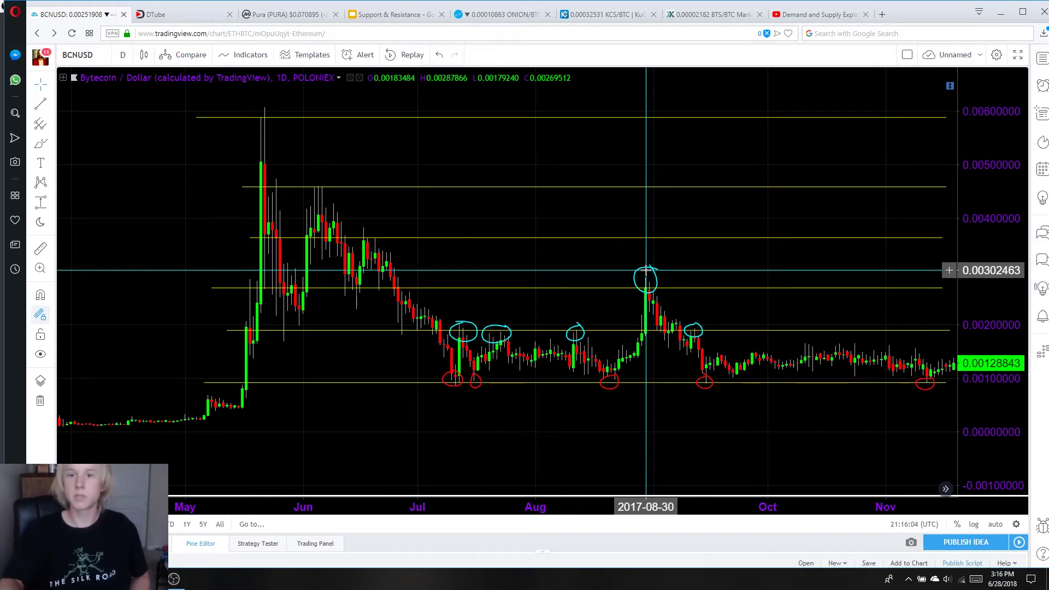
{"action": "left_click_drag", "start_coordinate": [737, 259], "coordinate": [665, 270]}
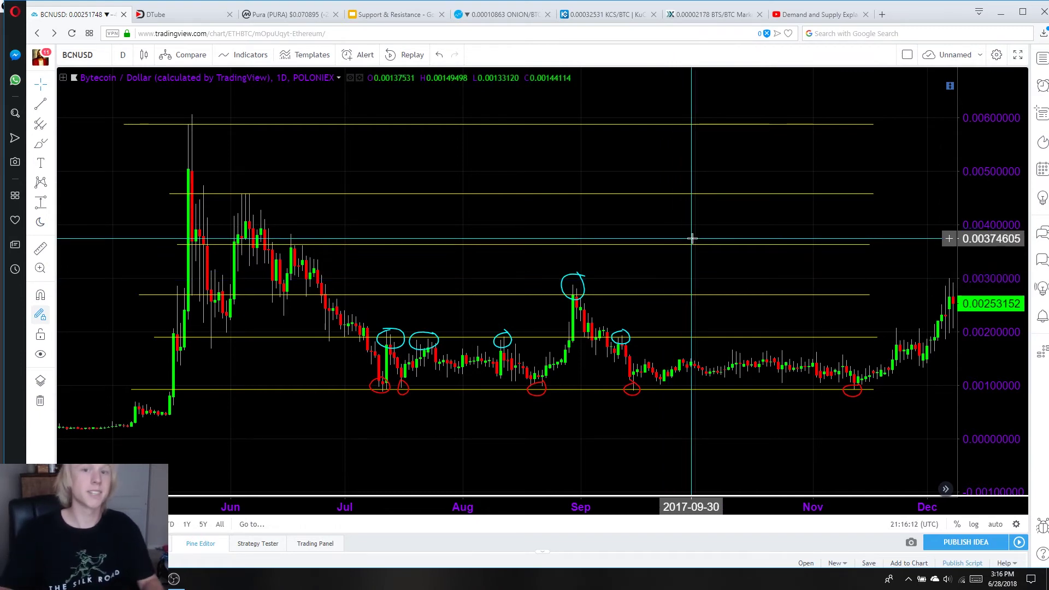
{"action": "scroll", "coordinate": [686, 197], "scroll_direction": "down", "scroll_amount": 5}
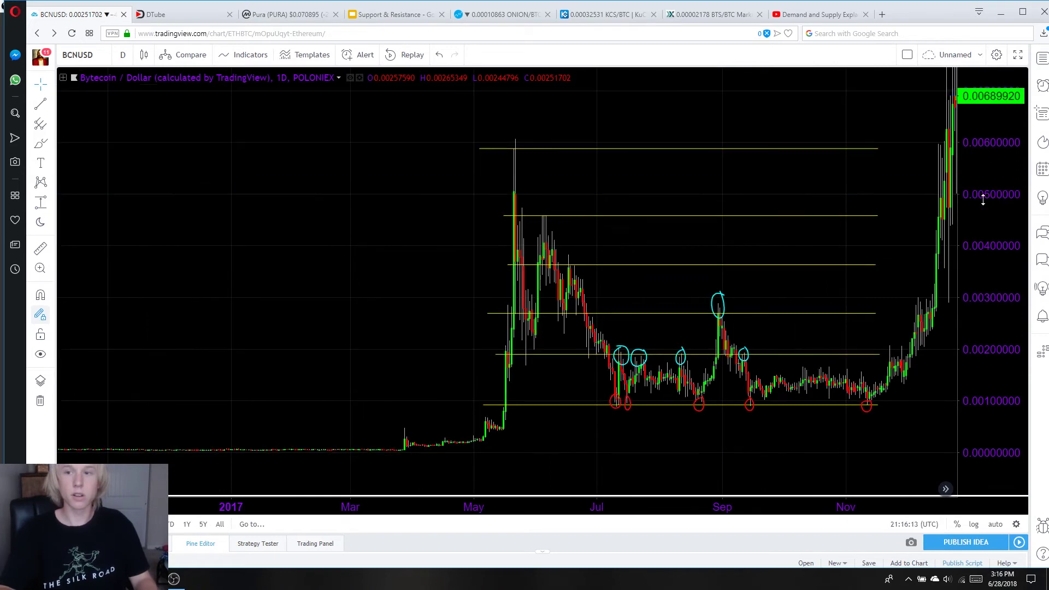
{"action": "left_click_drag", "start_coordinate": [983, 200], "coordinate": [636, 448]}
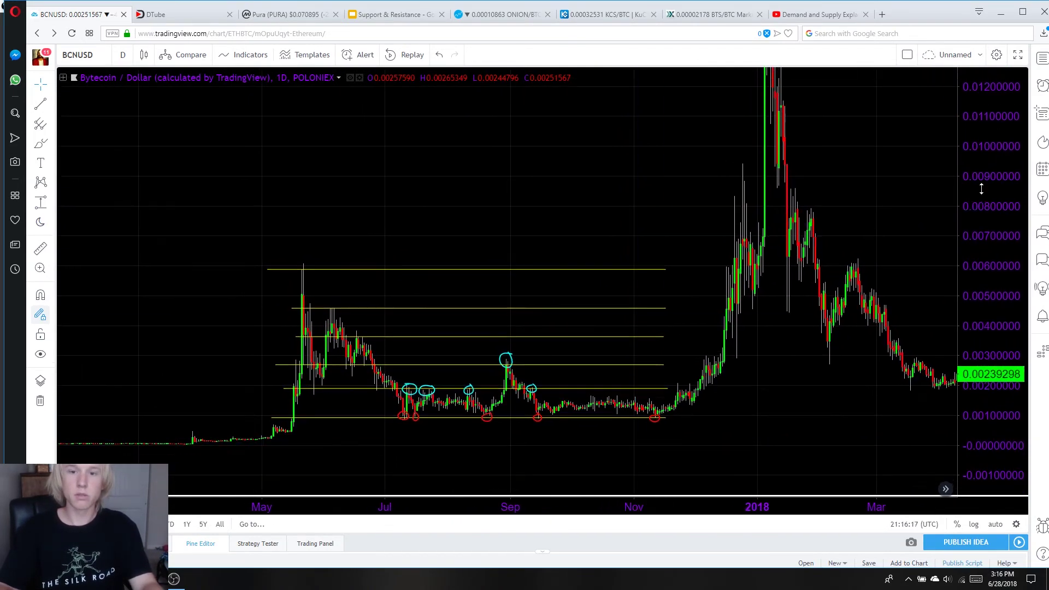
{"action": "left_click_drag", "start_coordinate": [980, 188], "coordinate": [936, 339]}
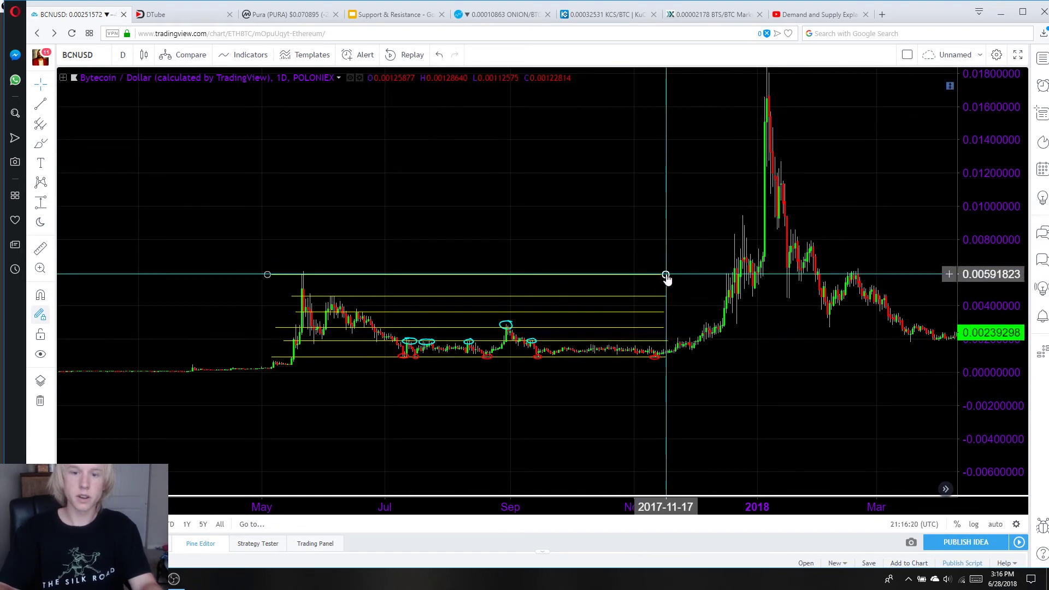
{"action": "left_click_drag", "start_coordinate": [666, 275], "coordinate": [948, 313]}
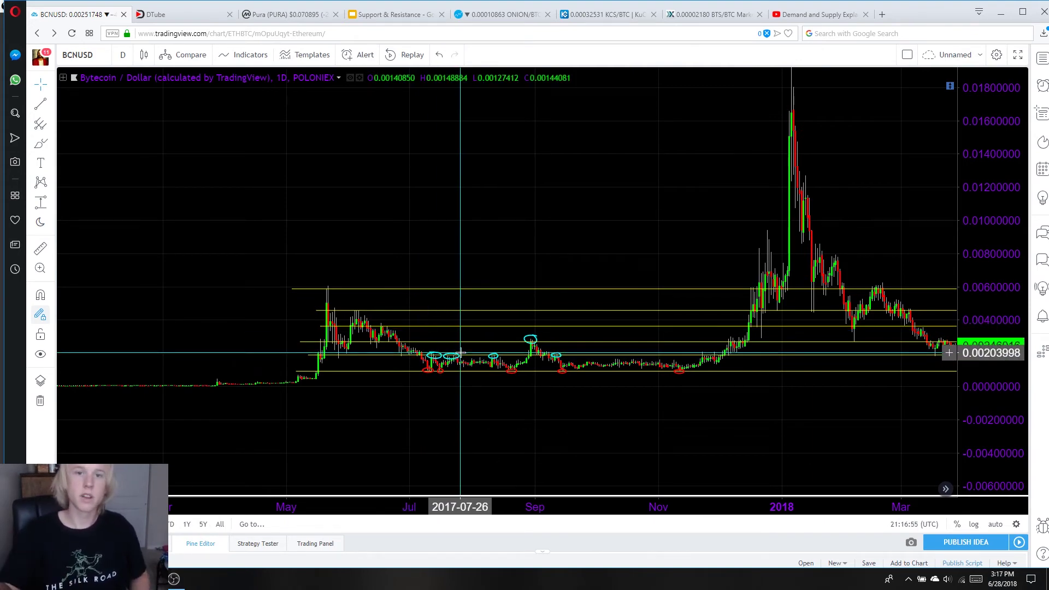
Stretch the price scale and pan so June through early 2018 fills the chart.
{"action": "left_click_drag", "start_coordinate": [989, 303], "coordinate": [982, 212]}
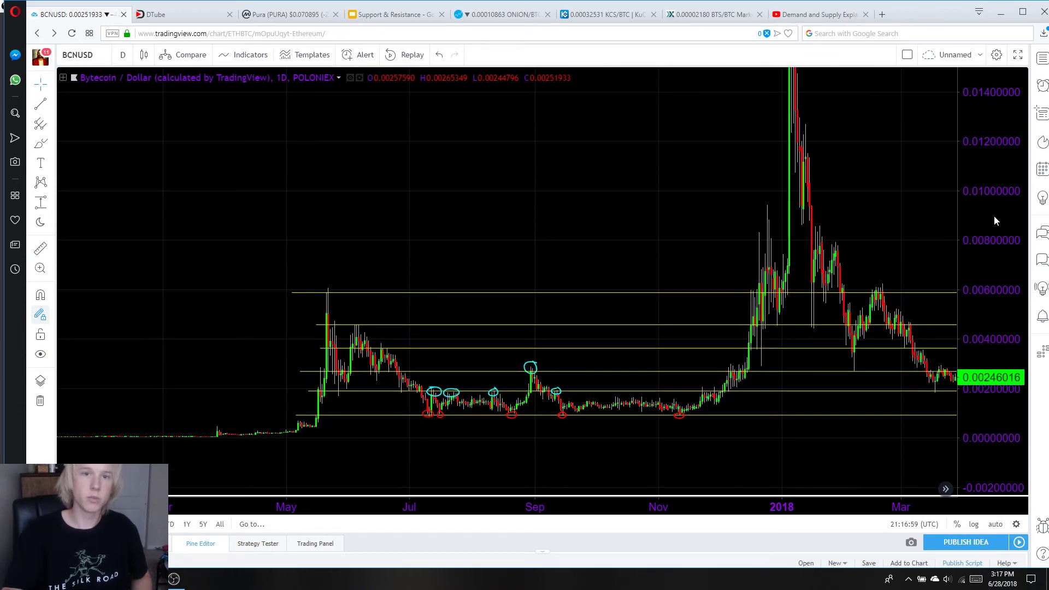
{"action": "scroll", "coordinate": [972, 203], "scroll_direction": "up", "scroll_amount": 5}
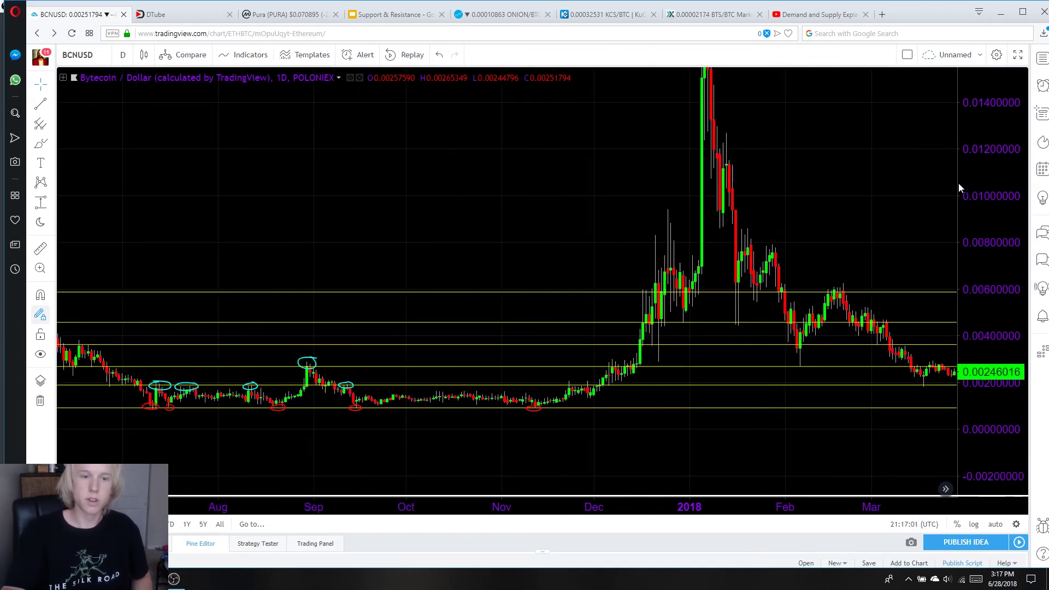
{"action": "left_click_drag", "start_coordinate": [545, 228], "coordinate": [974, 235]}
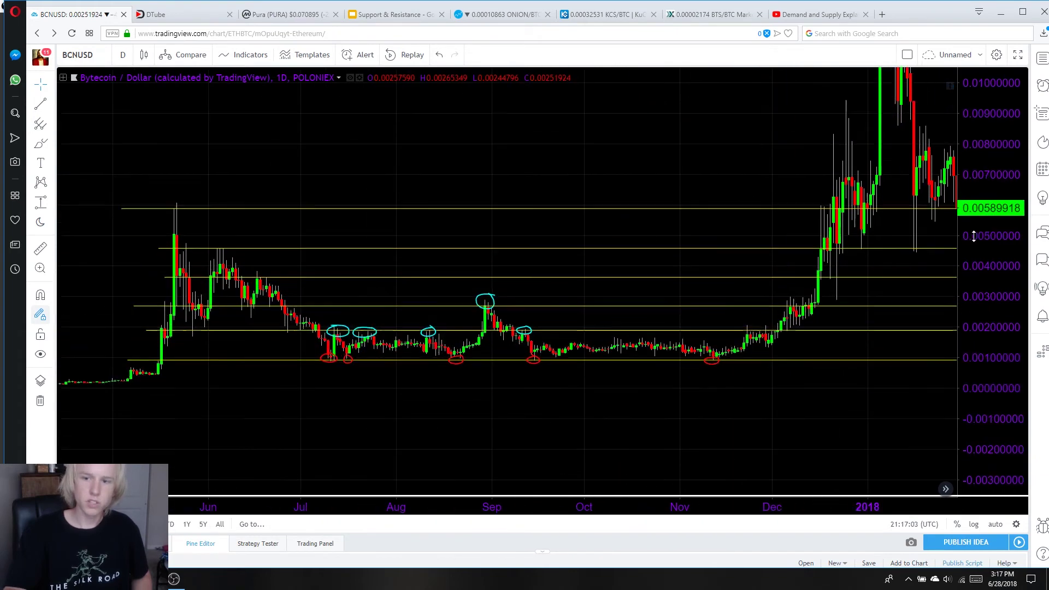
{"action": "left_click_drag", "start_coordinate": [924, 342], "coordinate": [943, 348]}
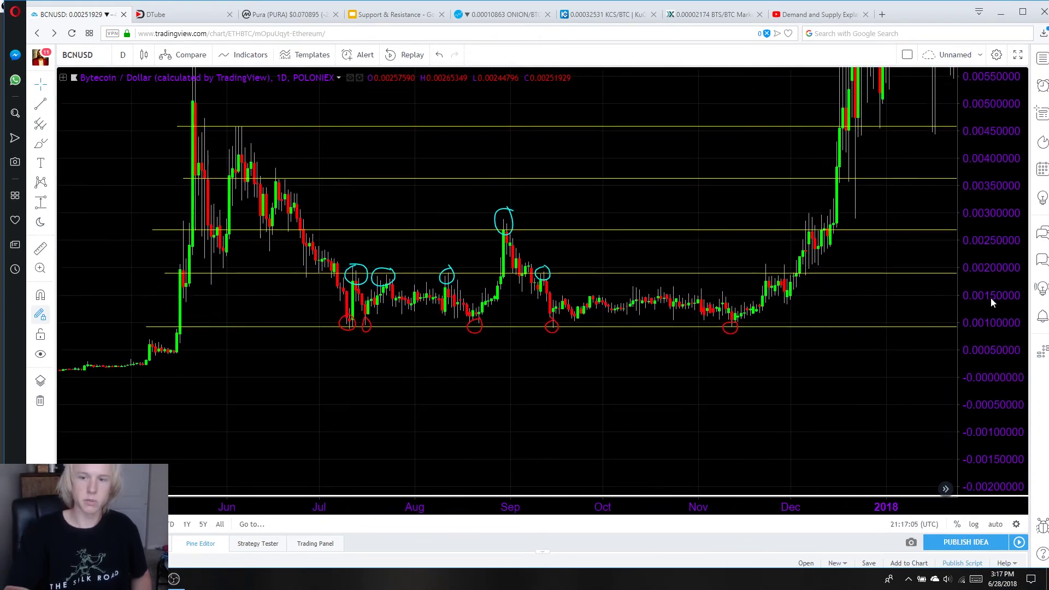
{"action": "scroll", "coordinate": [990, 299], "scroll_direction": "down", "scroll_amount": 3}
{"action": "scroll", "coordinate": [815, 429], "scroll_direction": "up", "scroll_amount": 3}
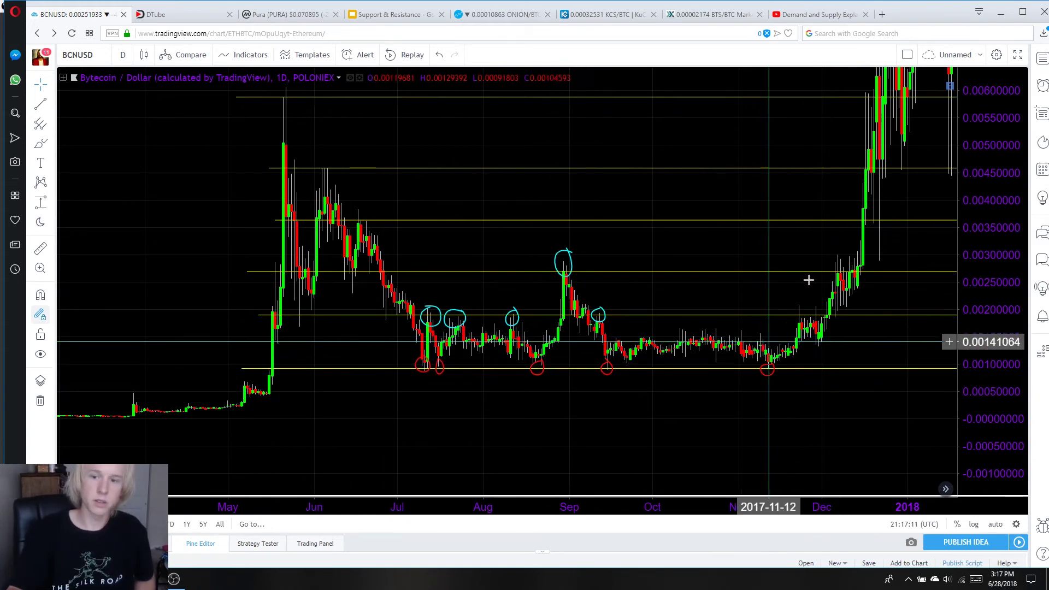
{"action": "left_click_drag", "start_coordinate": [807, 374], "coordinate": [794, 389]}
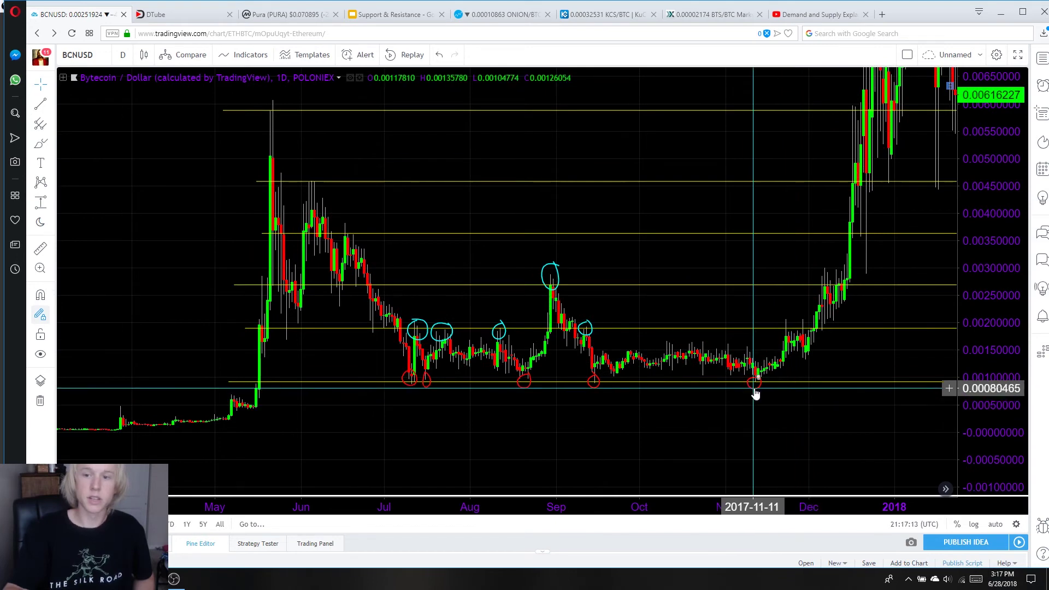
{"action": "scroll", "coordinate": [738, 385], "scroll_direction": "up", "scroll_amount": 2}
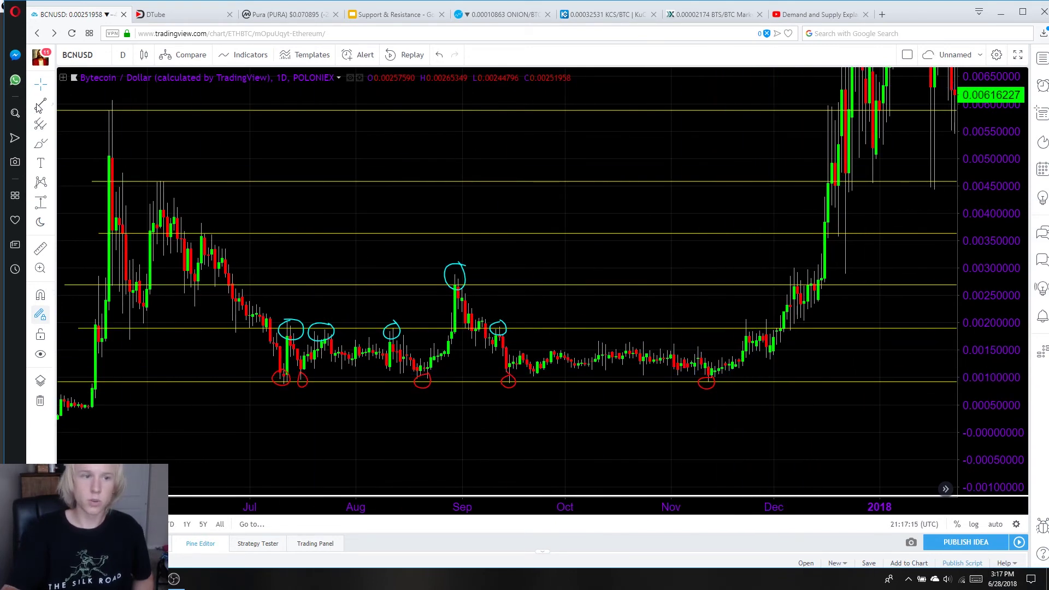
Draw cyan loops around the late-November and early-December candles, then nudge the view left.
{"action": "left_click", "coordinate": [40, 163]}
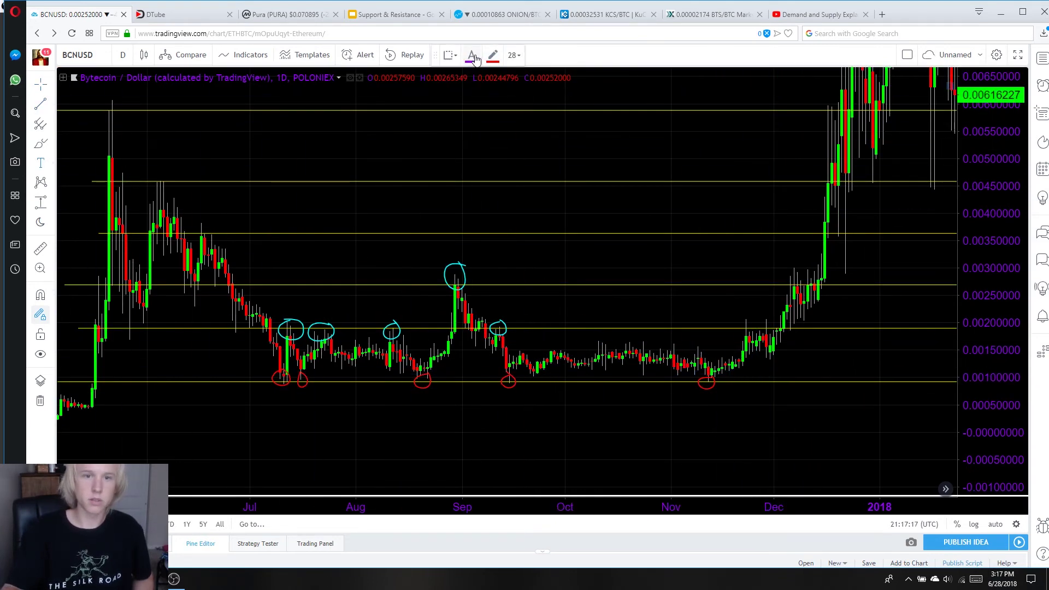
{"action": "left_click", "coordinate": [42, 146]}
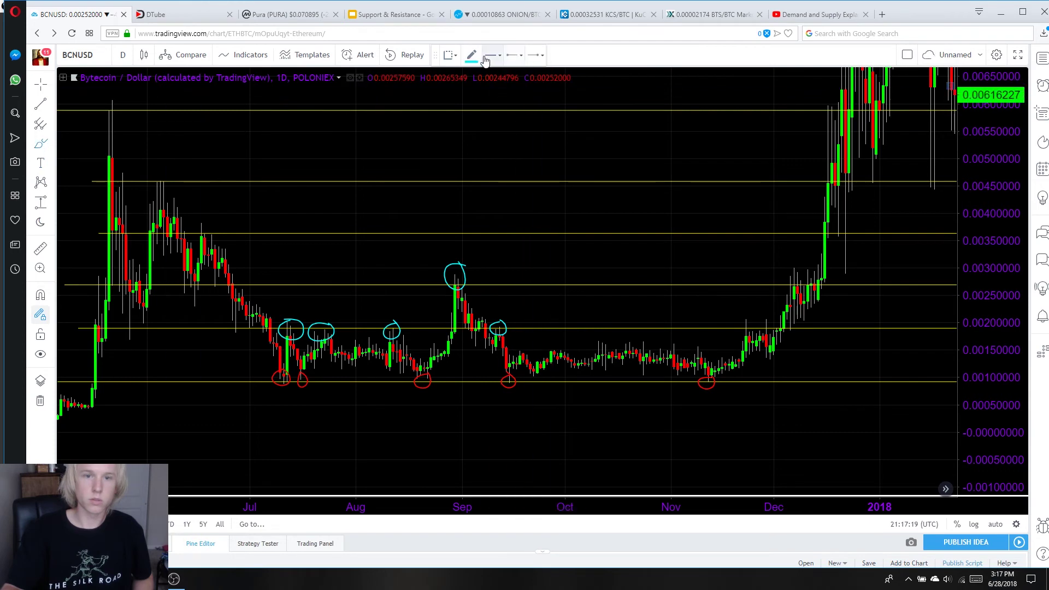
{"action": "mouse_move", "coordinate": [773, 320]}
{"action": "left_mouse_down"}
{"action": "mouse_move", "coordinate": [762, 311]}
{"action": "mouse_move", "coordinate": [725, 330]}
{"action": "mouse_move", "coordinate": [746, 364]}
{"action": "mouse_move", "coordinate": [786, 346]}
{"action": "mouse_move", "coordinate": [767, 313]}
{"action": "left_mouse_up"}
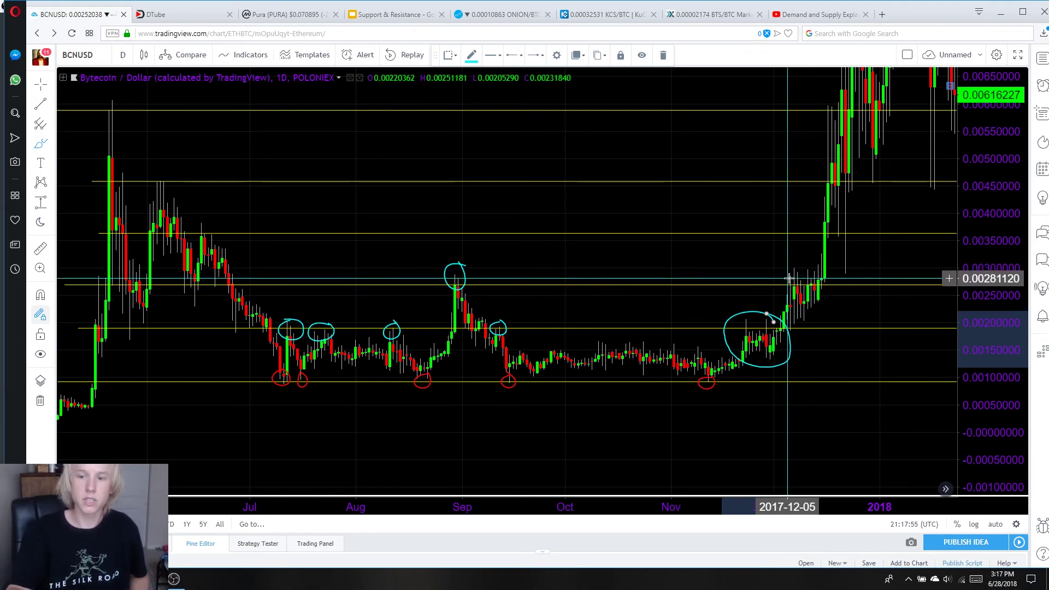
{"action": "mouse_move", "coordinate": [818, 265]}
{"action": "left_mouse_down"}
{"action": "mouse_move", "coordinate": [784, 289]}
{"action": "mouse_move", "coordinate": [824, 320]}
{"action": "mouse_move", "coordinate": [828, 267]}
{"action": "left_mouse_up"}
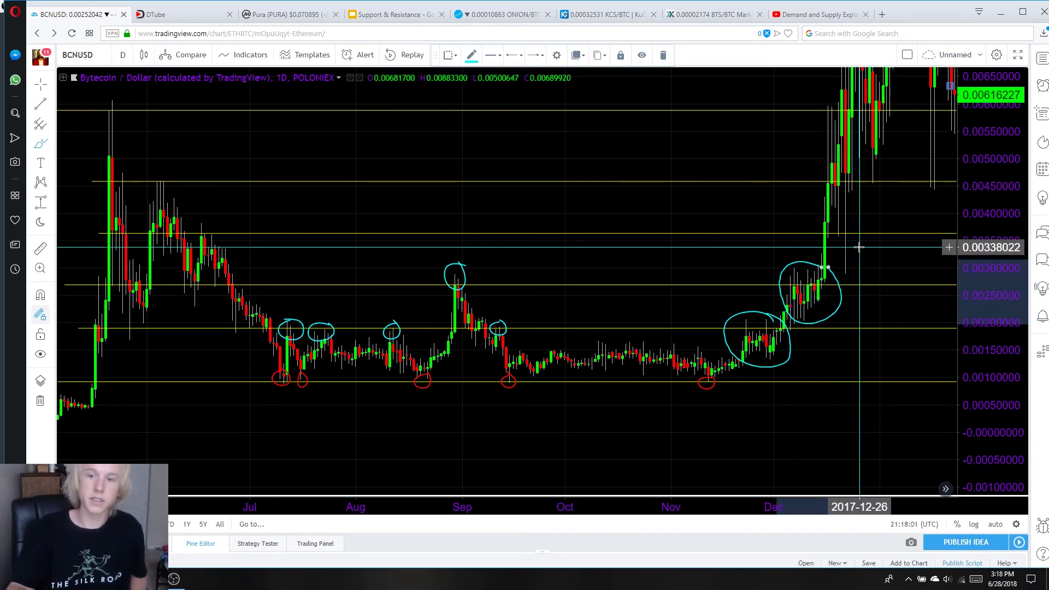
{"action": "left_click_drag", "start_coordinate": [847, 248], "coordinate": [835, 268]}
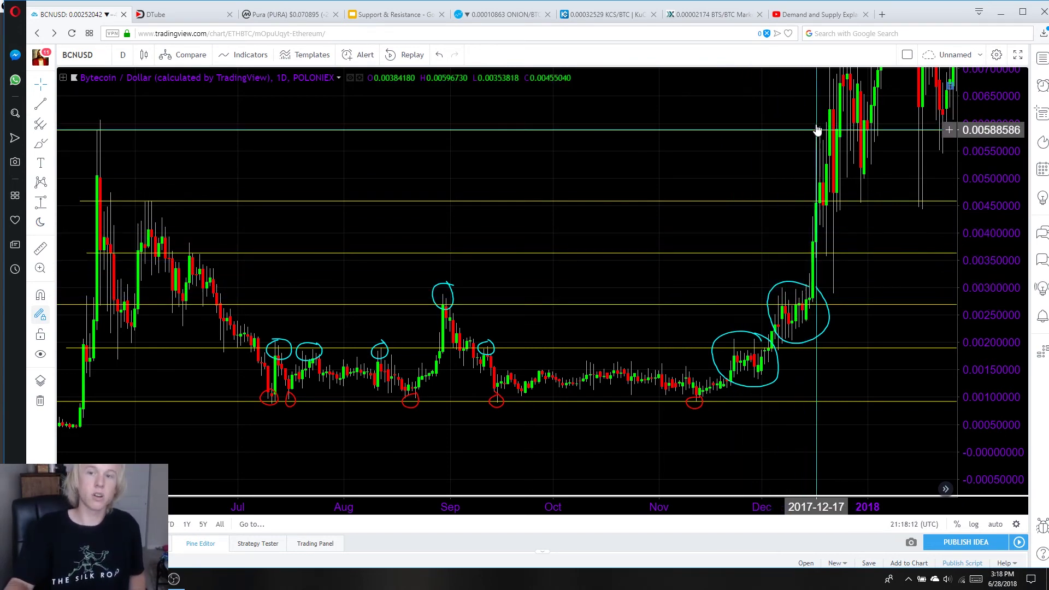
{"action": "left_click_drag", "start_coordinate": [956, 243], "coordinate": [956, 248]}
{"action": "scroll", "coordinate": [918, 362], "scroll_direction": "down", "scroll_amount": 3}
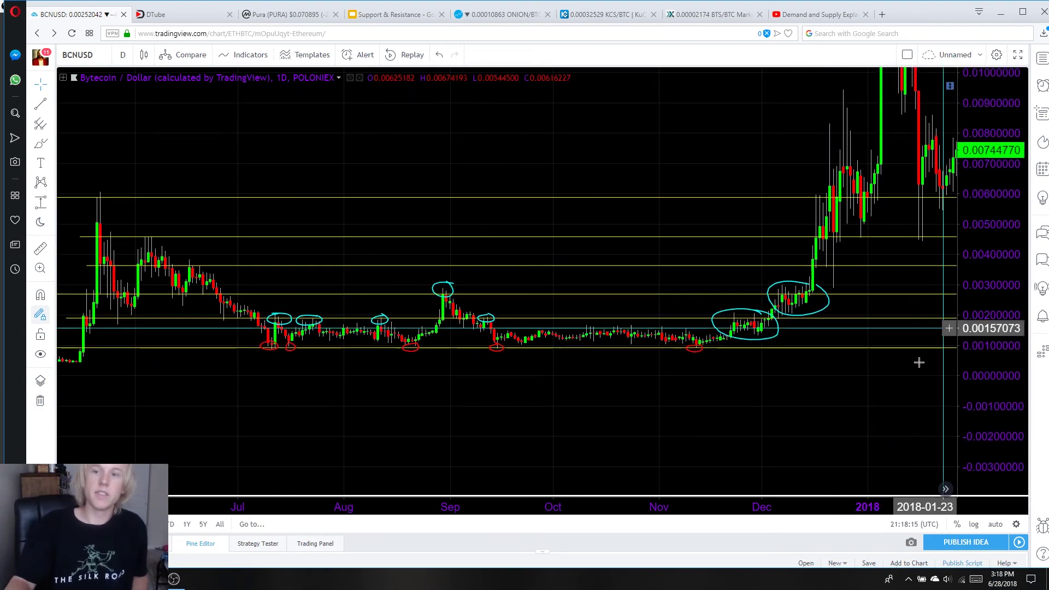
{"action": "scroll", "coordinate": [918, 363], "scroll_direction": "up", "scroll_amount": 1}
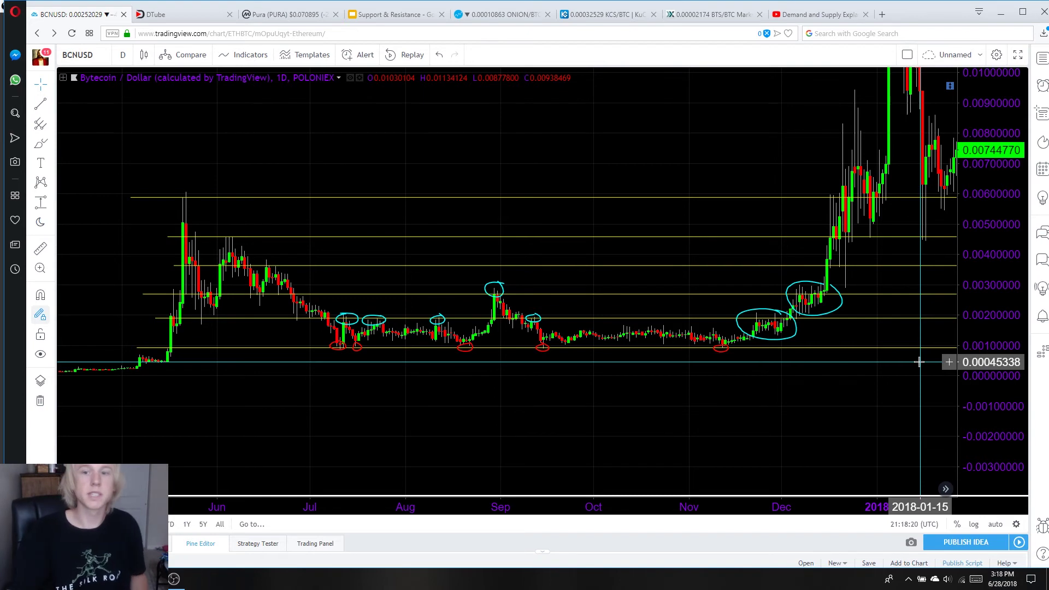
{"action": "left_click_drag", "start_coordinate": [880, 367], "coordinate": [861, 349]}
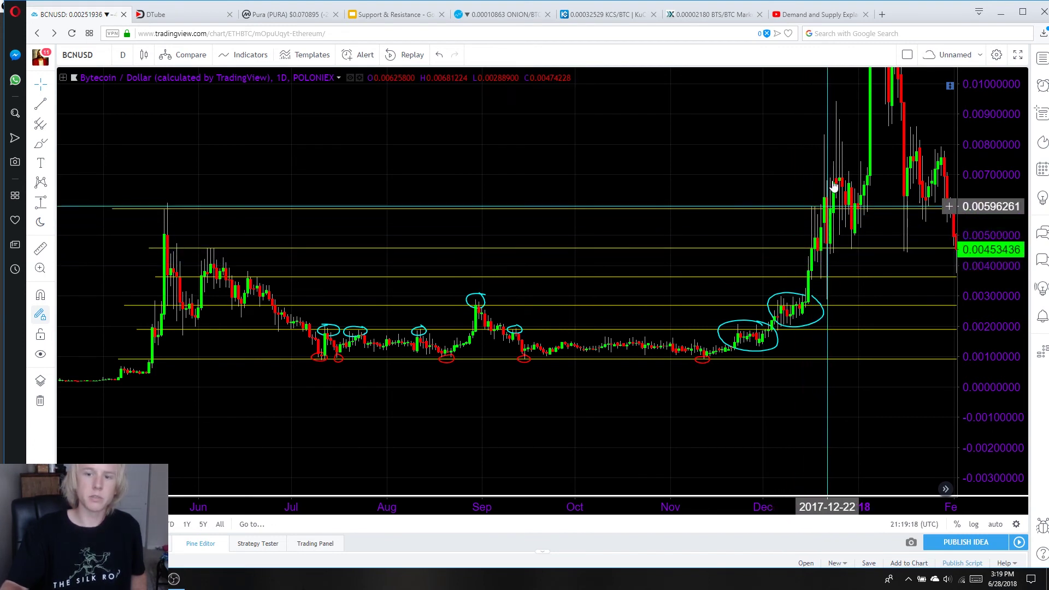
Ring the December–January rally with a tall cyan loop and pan the chart right.
{"action": "left_click", "coordinate": [40, 145]}
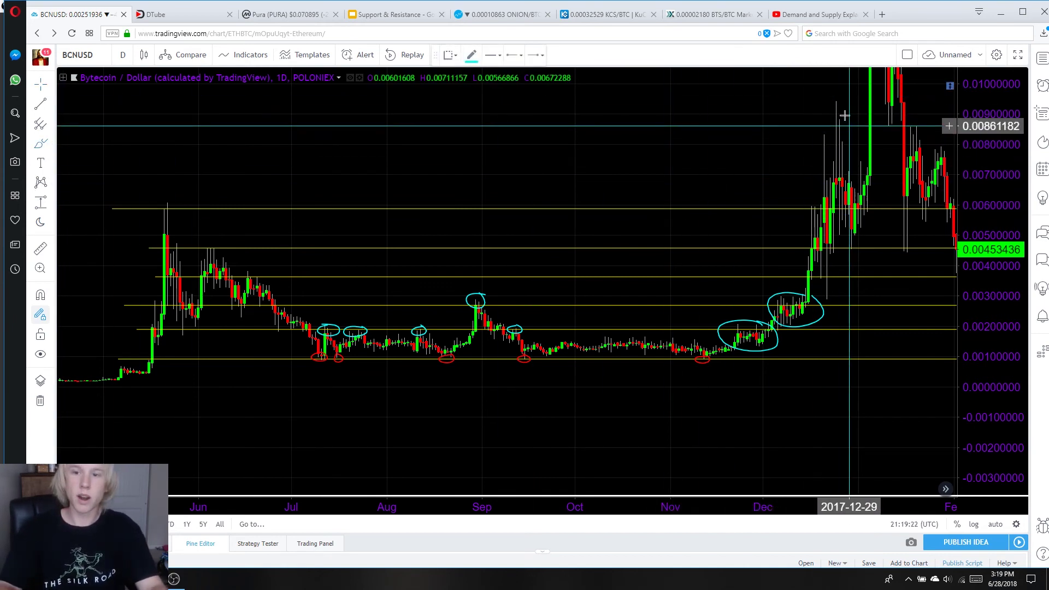
{"action": "mouse_move", "coordinate": [840, 111]}
{"action": "left_mouse_down"}
{"action": "mouse_move", "coordinate": [787, 178]}
{"action": "mouse_move", "coordinate": [810, 272]}
{"action": "mouse_move", "coordinate": [867, 208]}
{"action": "mouse_move", "coordinate": [843, 110]}
{"action": "left_mouse_up"}
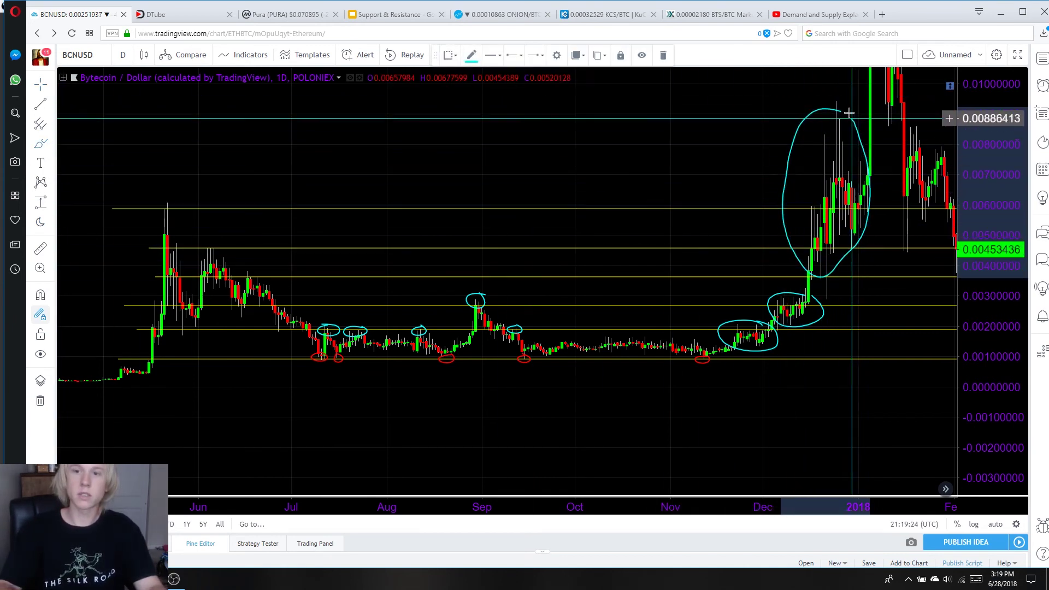
{"action": "mouse_move", "coordinate": [739, 131]}
{"action": "left_mouse_down"}
{"action": "mouse_move", "coordinate": [770, 141]}
{"action": "mouse_move", "coordinate": [691, 180]}
{"action": "mouse_move", "coordinate": [843, 199]}
{"action": "mouse_move", "coordinate": [216, 278]}
{"action": "left_mouse_up"}
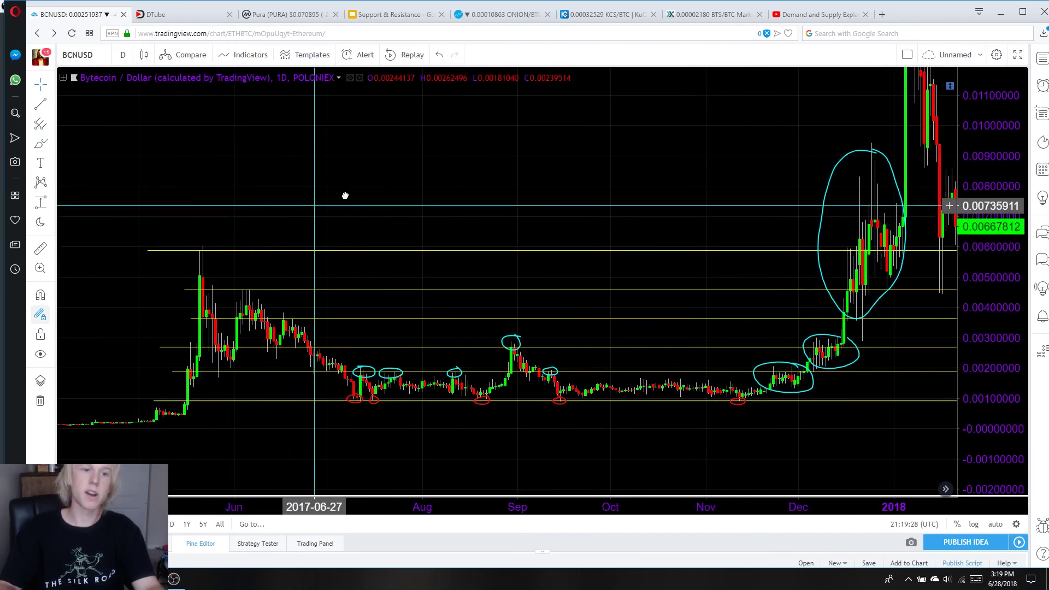
{"action": "left_click_drag", "start_coordinate": [344, 194], "coordinate": [365, 193]}
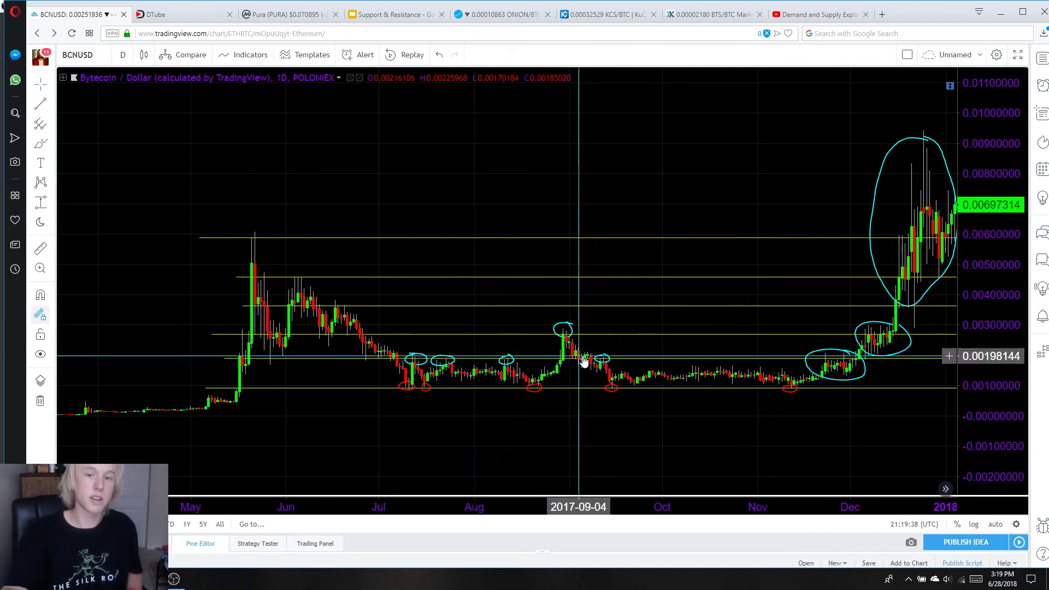
Drag the top yellow line up to about 0.00596 and compress the price scale.
{"action": "left_click", "coordinate": [905, 239]}
{"action": "left_click_drag", "start_coordinate": [904, 239], "coordinate": [904, 235]}
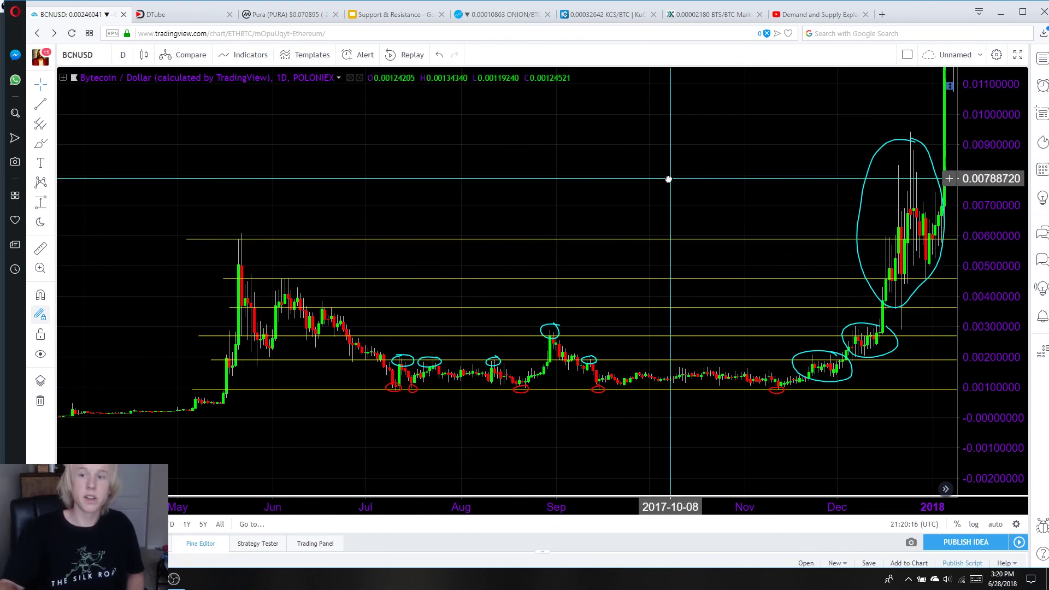
{"action": "left_click_drag", "start_coordinate": [995, 125], "coordinate": [978, 286]}
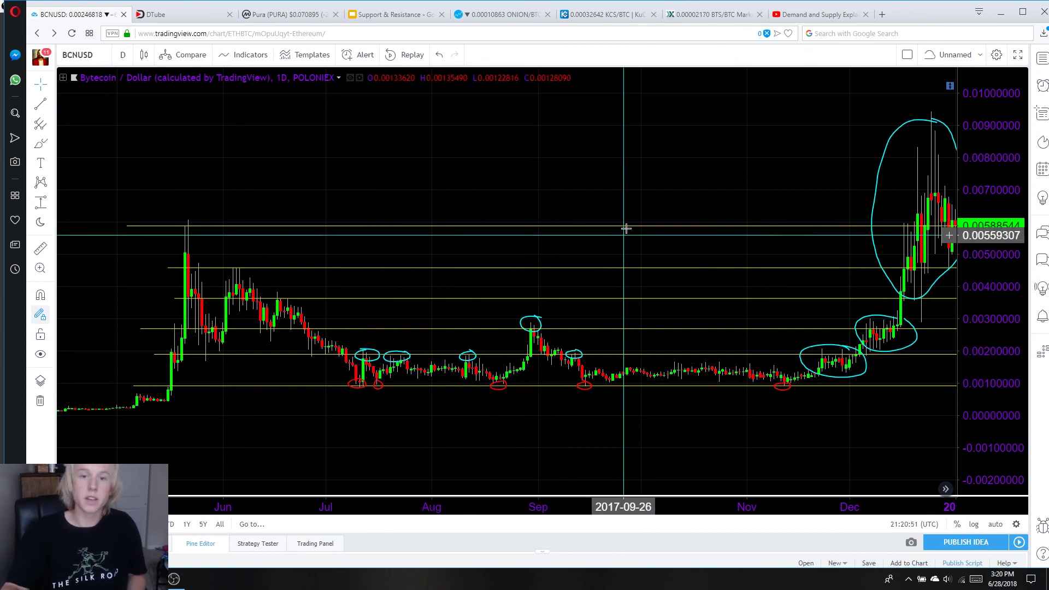
Compress the price scale and zoom out to show April 2017 through early 2018.
{"action": "scroll", "coordinate": [748, 164], "scroll_direction": "right", "scroll_amount": 1}
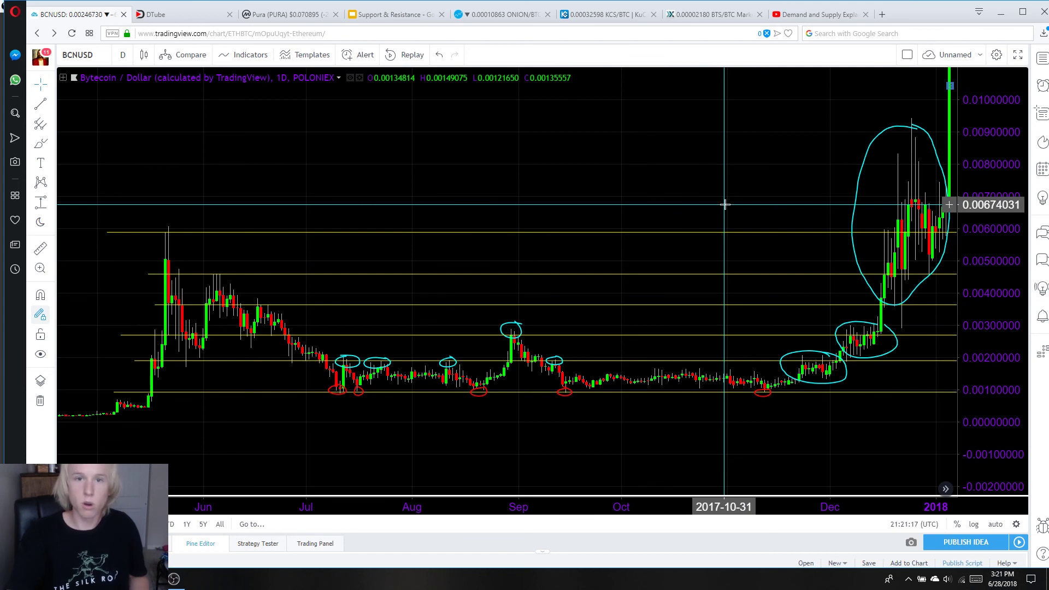
{"action": "left_click_drag", "start_coordinate": [988, 99], "coordinate": [958, 243]}
{"action": "scroll", "coordinate": [923, 180], "scroll_direction": "down", "scroll_amount": 3}
{"action": "mouse_move", "coordinate": [908, 168]}
{"action": "left_mouse_down"}
{"action": "mouse_move", "coordinate": [890, 172]}
{"action": "mouse_move", "coordinate": [901, 166]}
{"action": "left_mouse_up"}
{"action": "scroll", "coordinate": [901, 166], "scroll_direction": "up", "scroll_amount": 3}
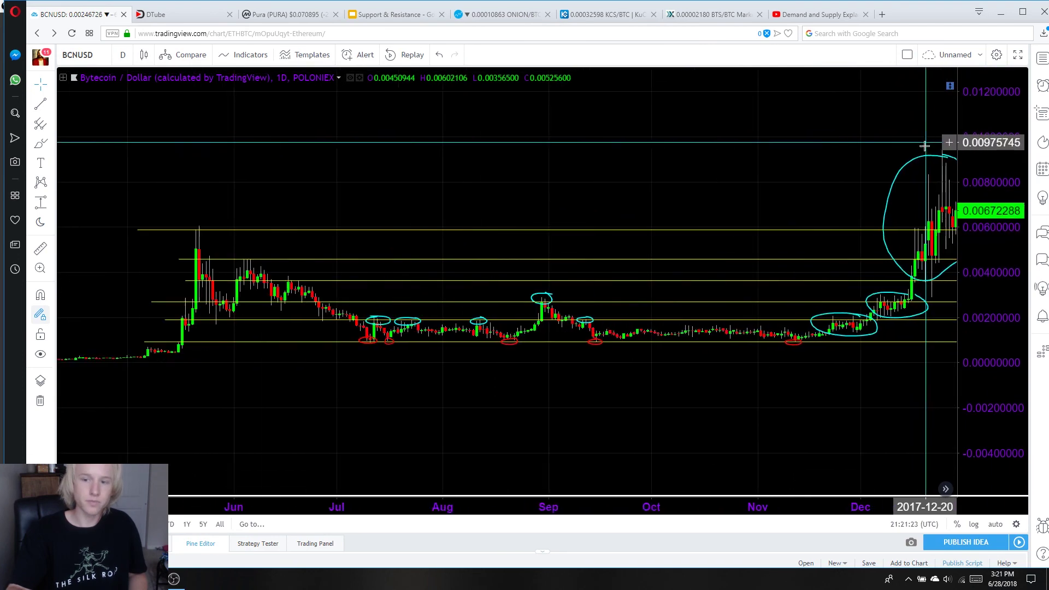
{"action": "scroll", "coordinate": [819, 182], "scroll_direction": "down", "scroll_amount": 3}
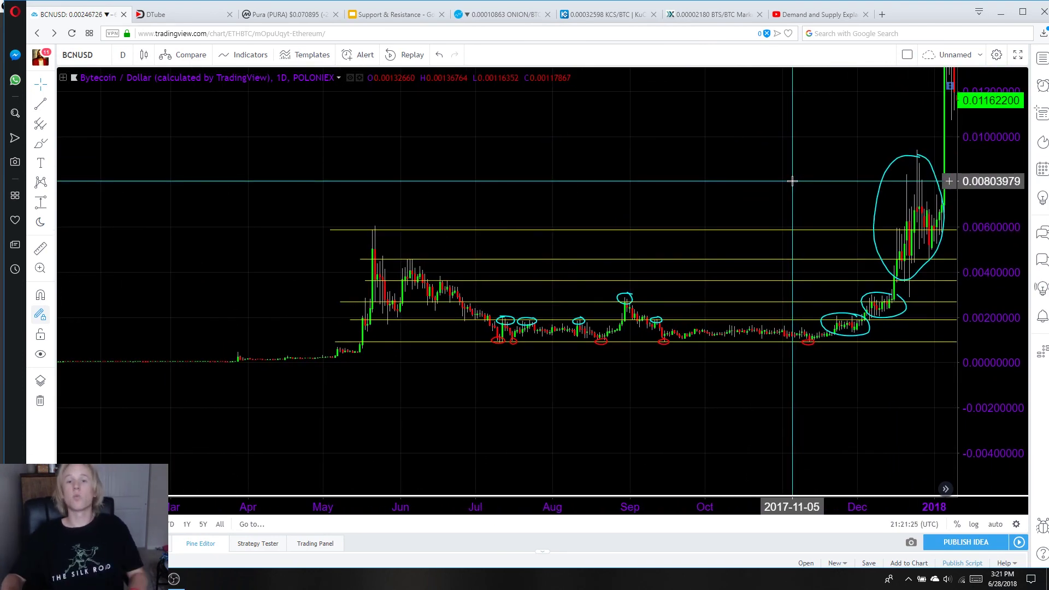